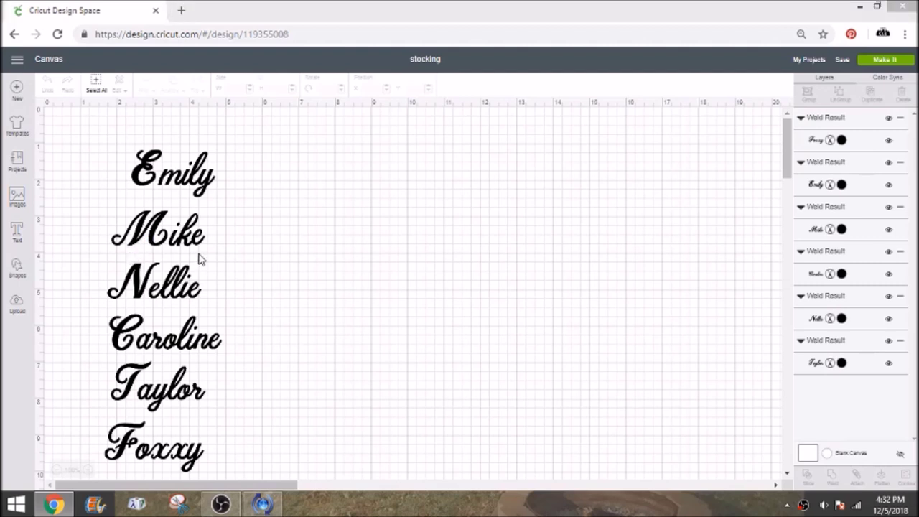
# Dismiss the backup notification and add a new empty text box to the canvas
pyautogui.click(904, 443)
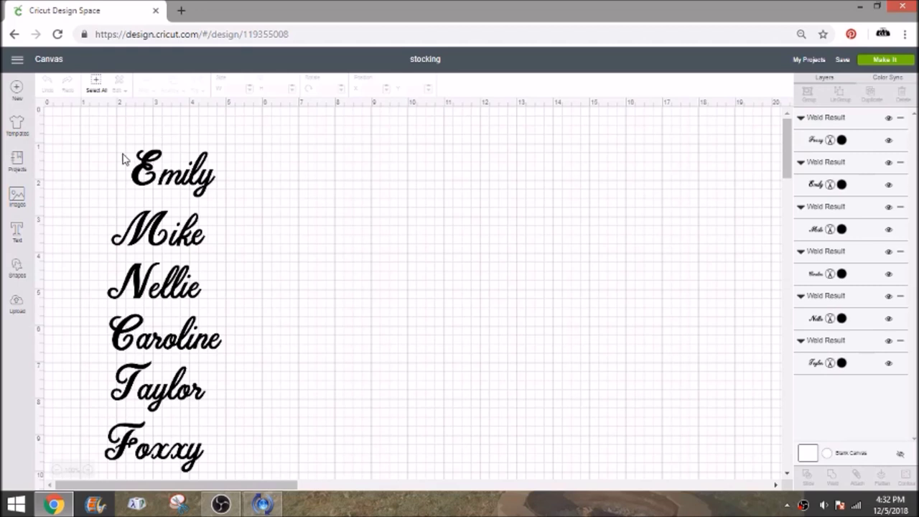
pyautogui.click(18, 231)
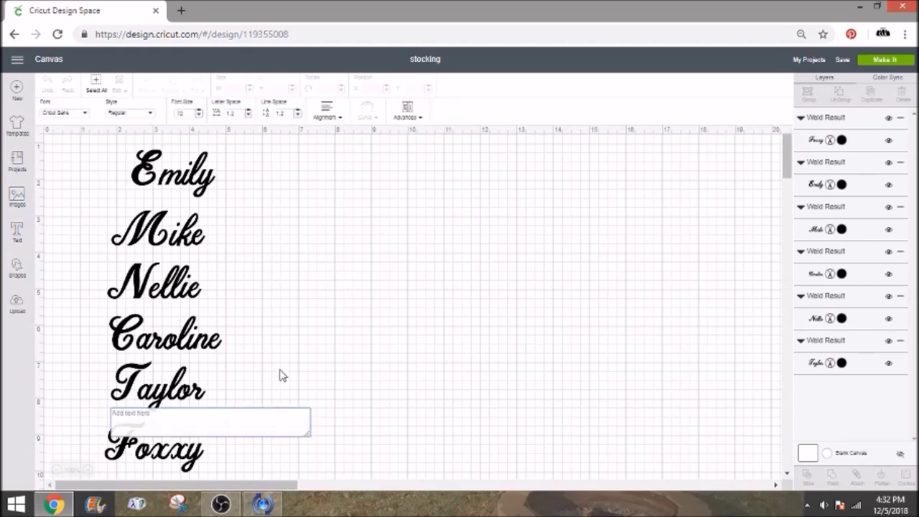
# Type Emily, move it mid-canvas, and set it in the Christmas Time Personal Use system font
pyautogui.write('Emily')
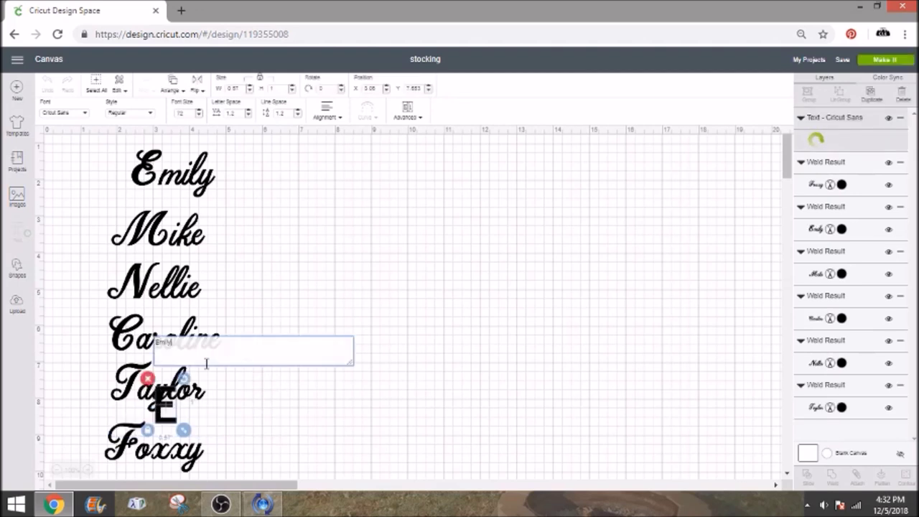
pyautogui.moveTo(185, 409); pyautogui.dragTo(351, 298)
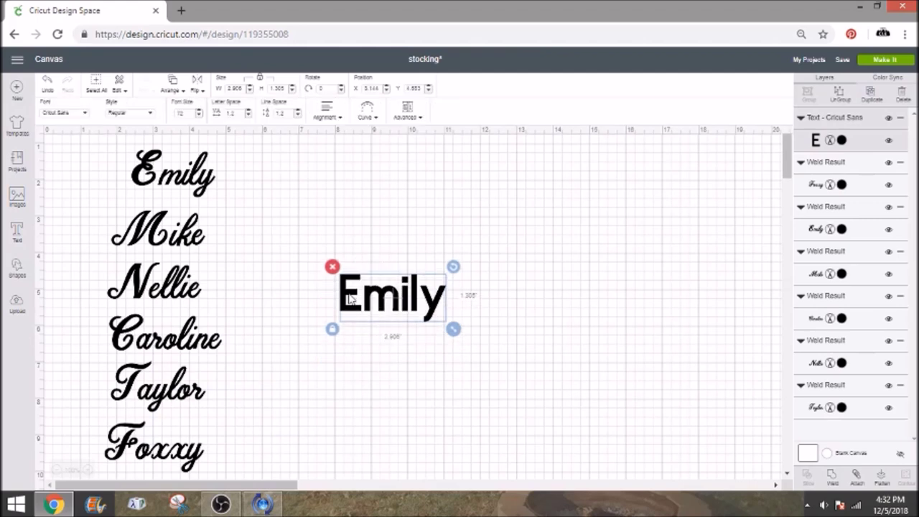
pyautogui.click(62, 114)
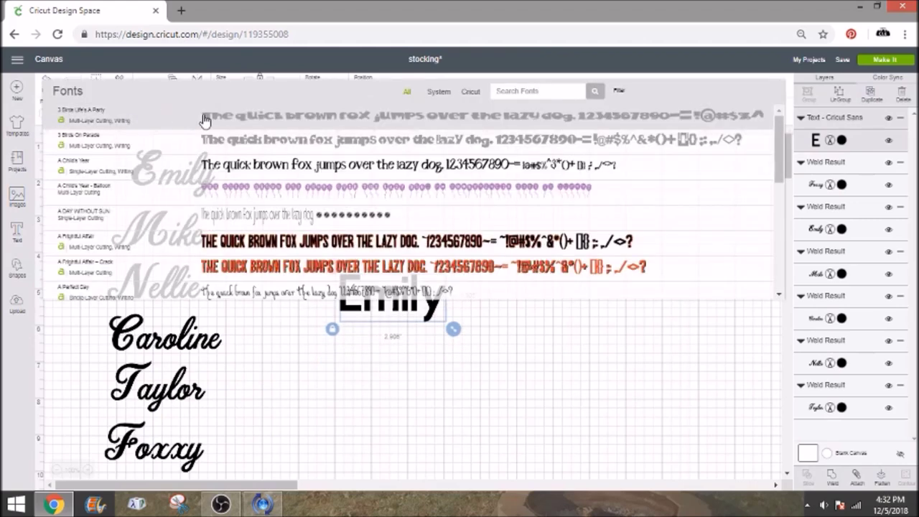
pyautogui.click(439, 92)
pyautogui.click(506, 91)
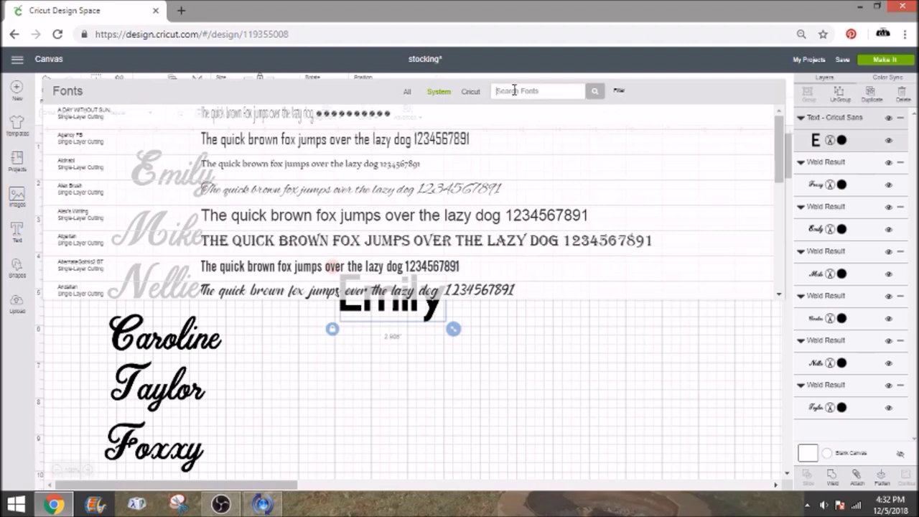
pyautogui.write('N')
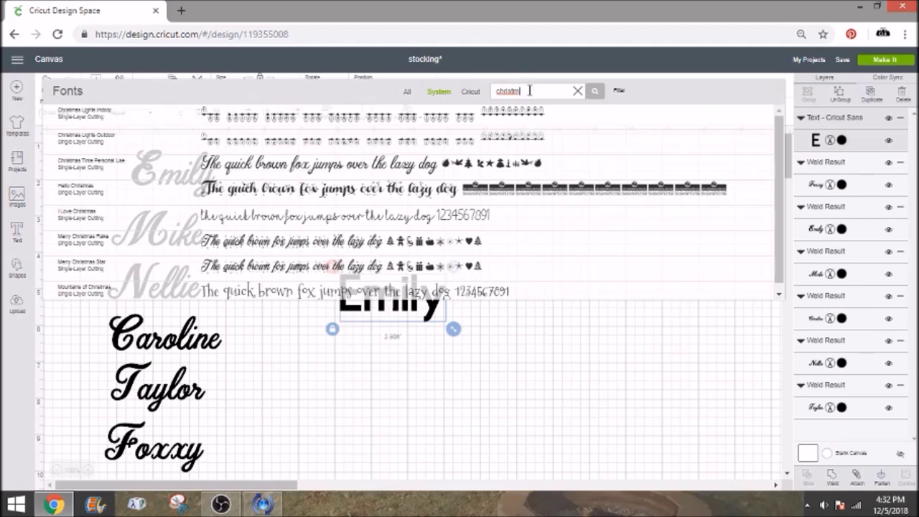
pyautogui.click(383, 167)
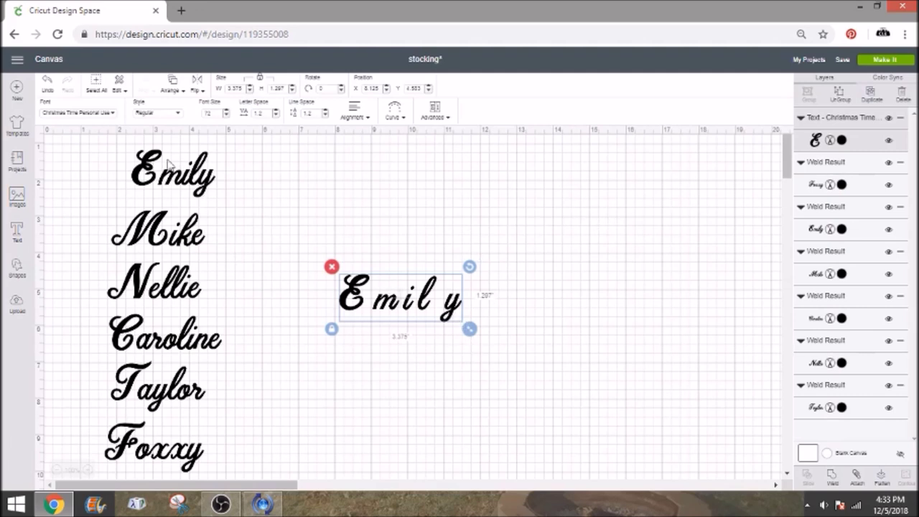
# Set Emily's letter spacing to -1 and ungroup it into letters E, m, i, l, y
pyautogui.click(275, 115)
pyautogui.click(275, 115)
pyautogui.click(275, 115)
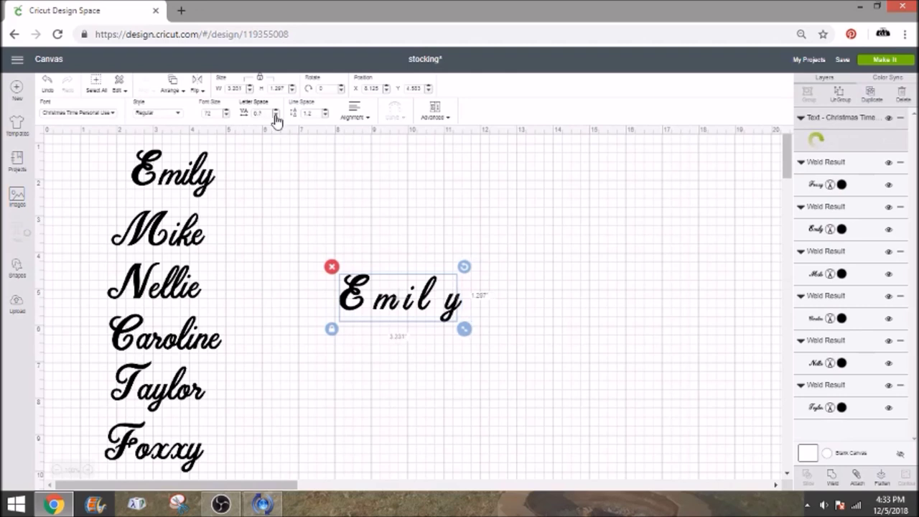
pyautogui.click(275, 115)
pyautogui.click(275, 116)
pyautogui.click(275, 115)
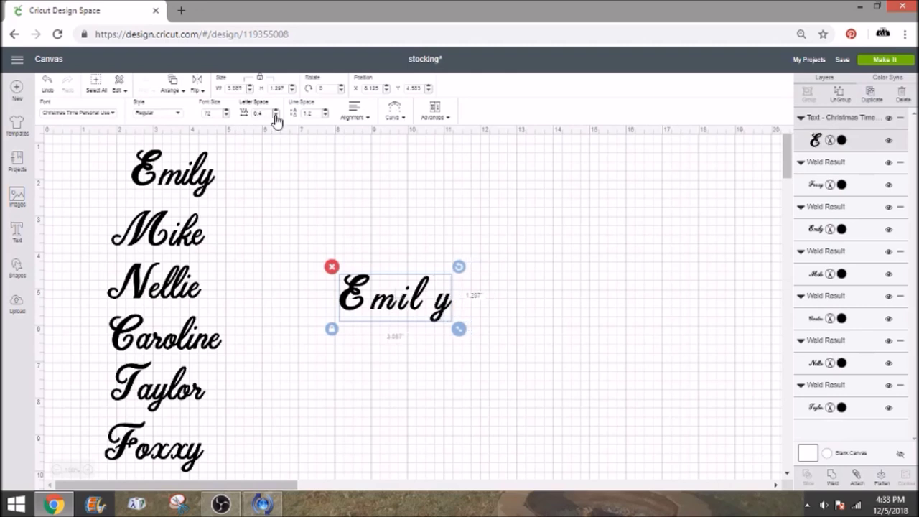
pyautogui.click(275, 116)
pyautogui.click(275, 117)
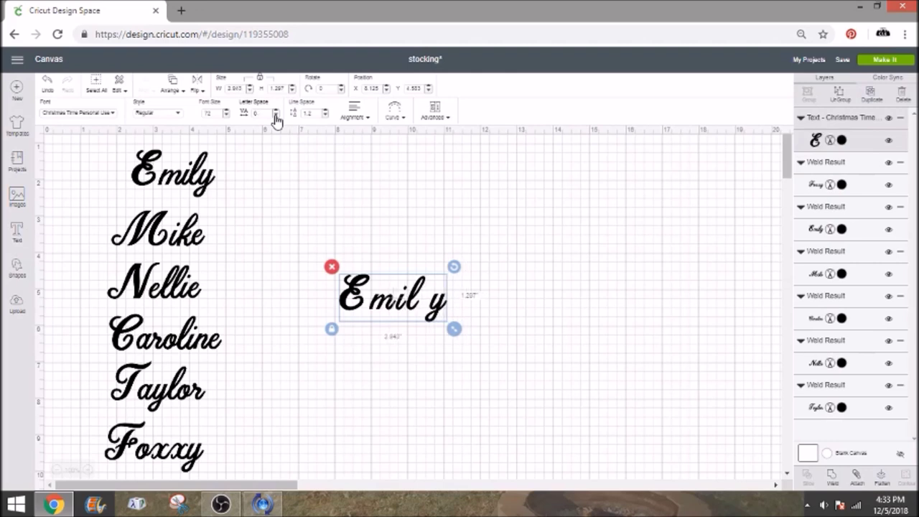
pyautogui.click(275, 117)
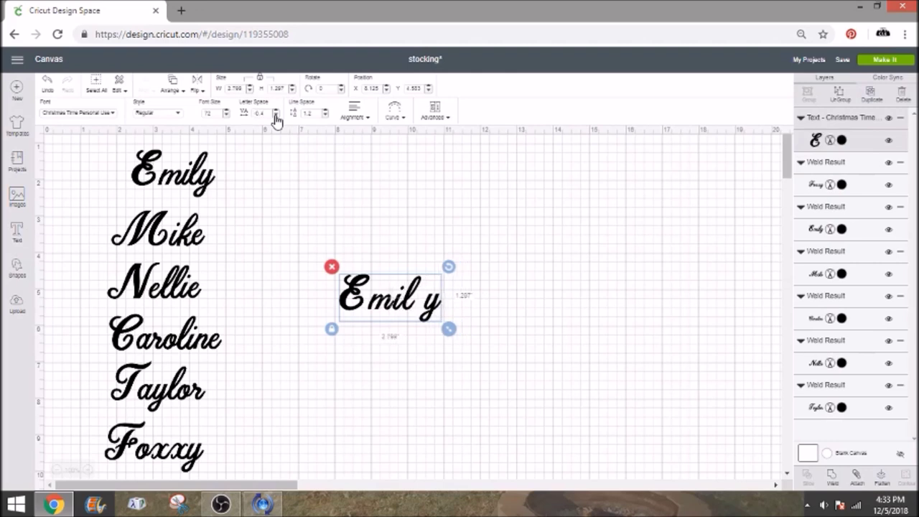
pyautogui.click(274, 117)
pyautogui.click(275, 116)
pyautogui.click(275, 116)
pyautogui.click(275, 117)
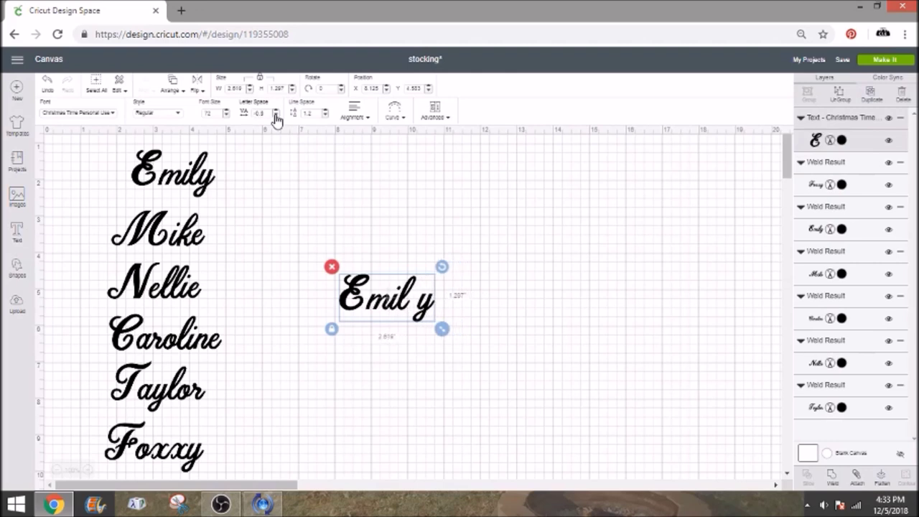
pyautogui.click(275, 117)
pyautogui.click(275, 116)
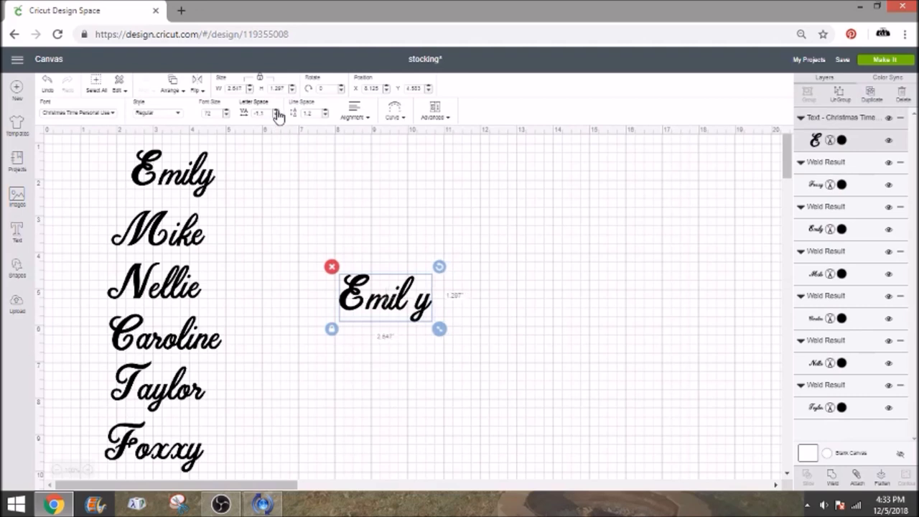
pyautogui.click(278, 114)
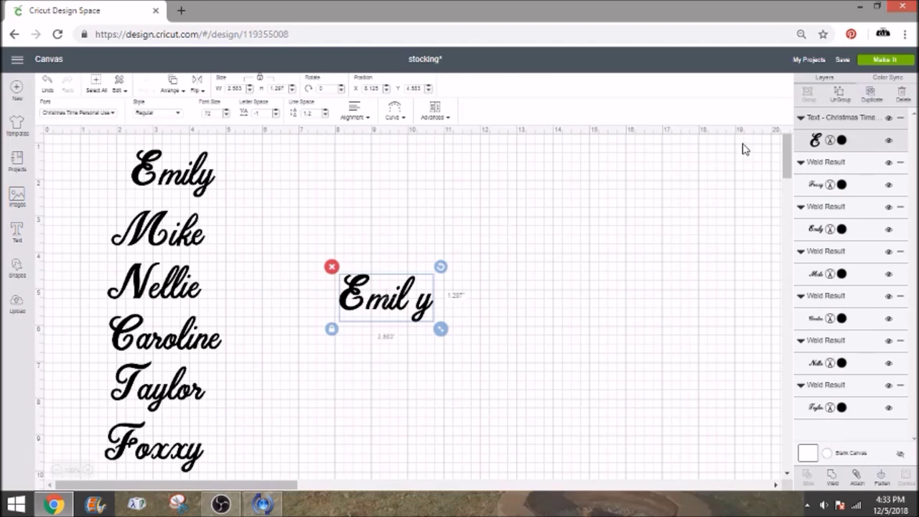
pyautogui.click(838, 94)
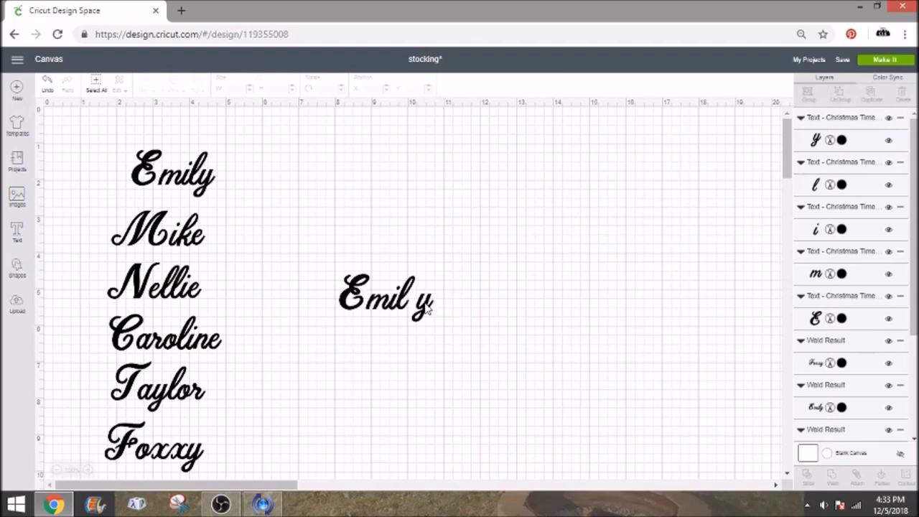
# Move the y next to Emil, weld all five letters, and select the welded copy
pyautogui.moveTo(425, 309); pyautogui.dragTo(416, 309)
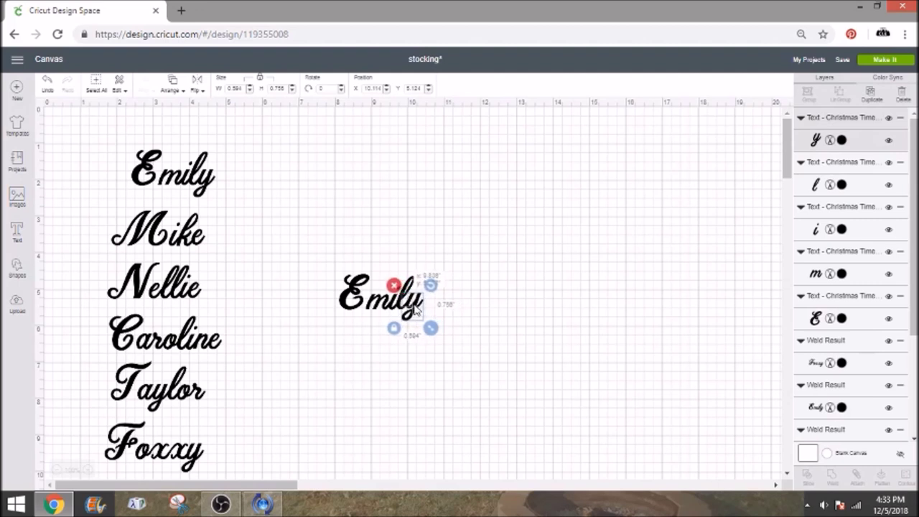
pyautogui.click(458, 303)
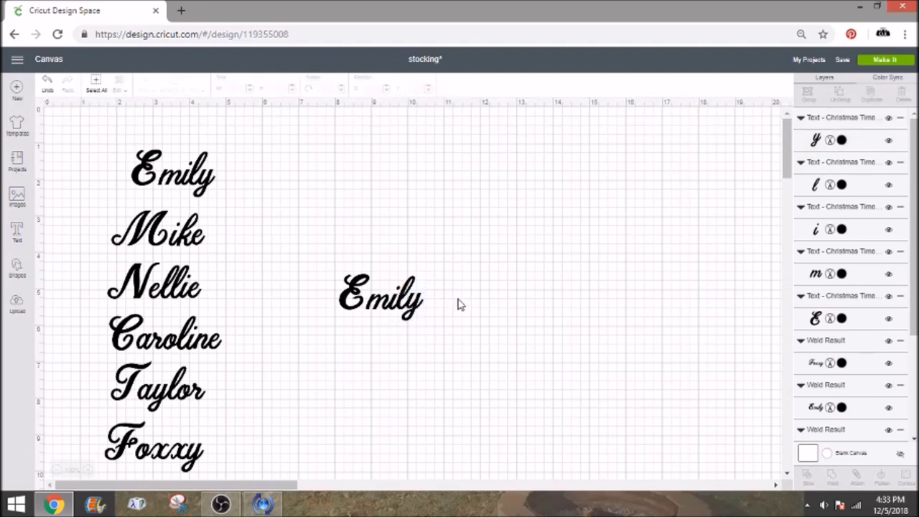
pyautogui.moveTo(460, 298); pyautogui.dragTo(332, 289)
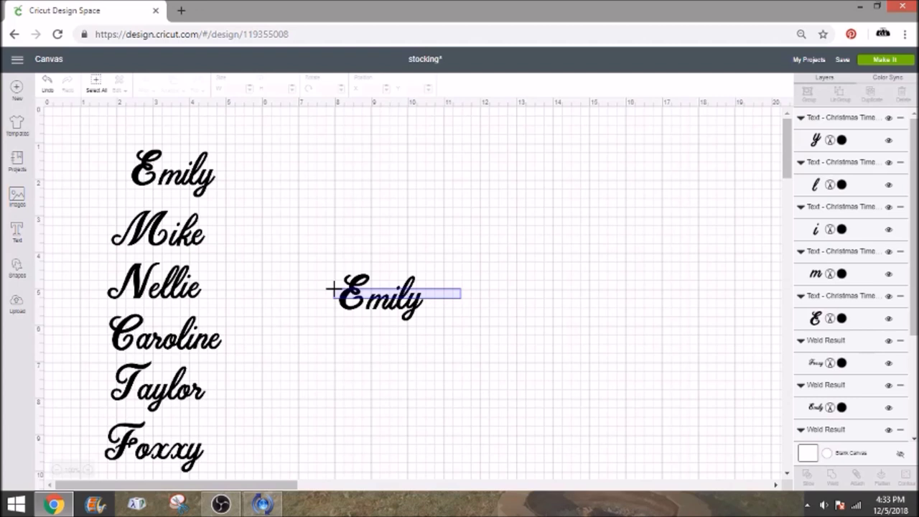
pyautogui.moveTo(332, 289); pyautogui.dragTo(332, 287)
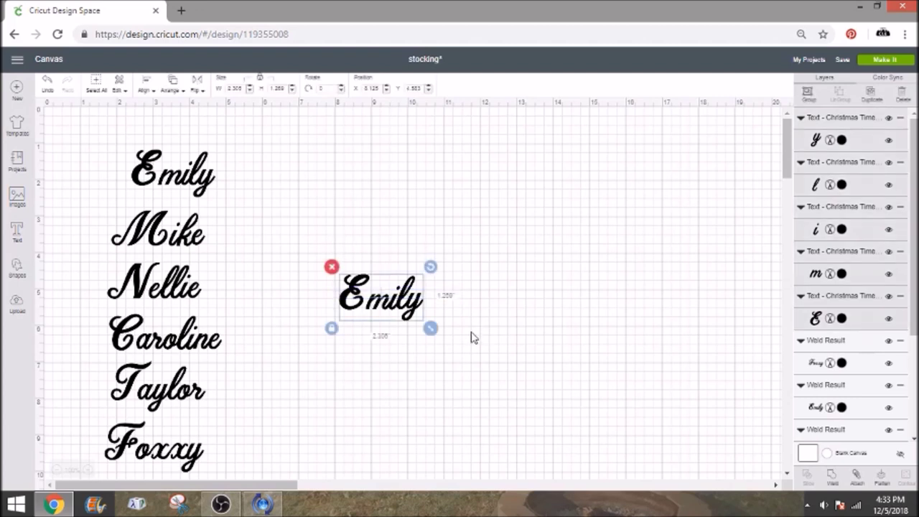
pyautogui.click(833, 483)
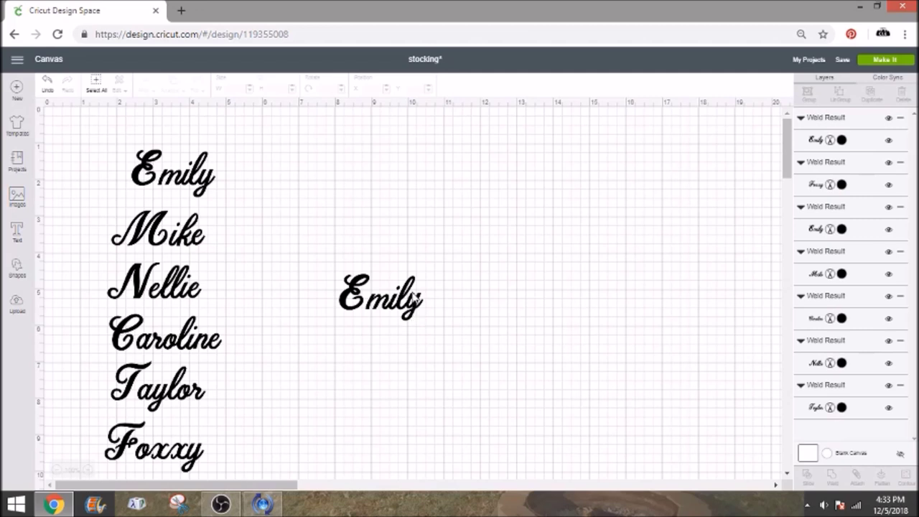
pyautogui.click(414, 301)
# Delete the welded Emily copy and move Mike, Emily and Nellie toward the canvas middle
pyautogui.press('Delete')
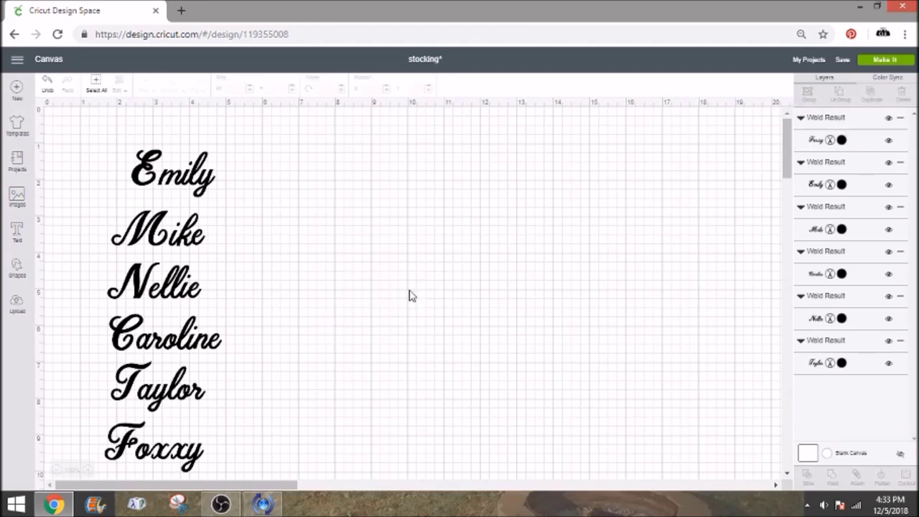
pyautogui.click(170, 230)
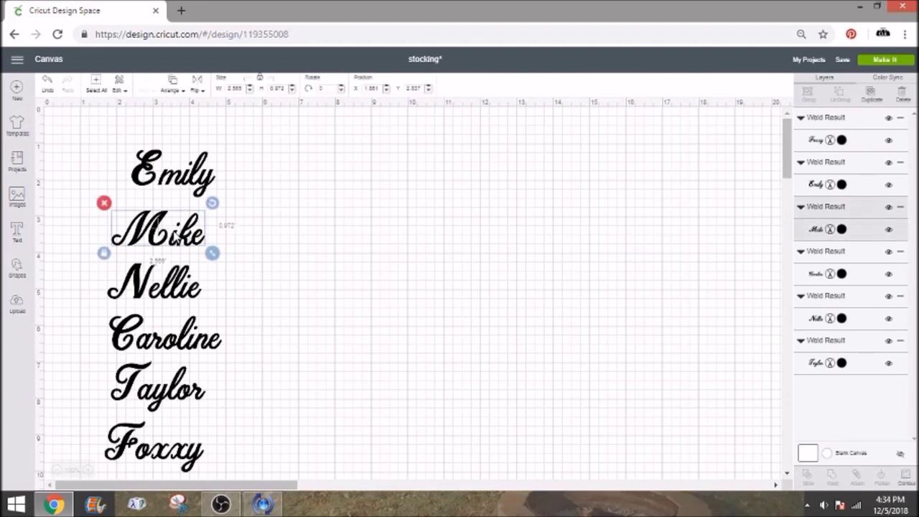
pyautogui.moveTo(174, 239); pyautogui.dragTo(381, 239)
pyautogui.moveTo(192, 181); pyautogui.dragTo(391, 305)
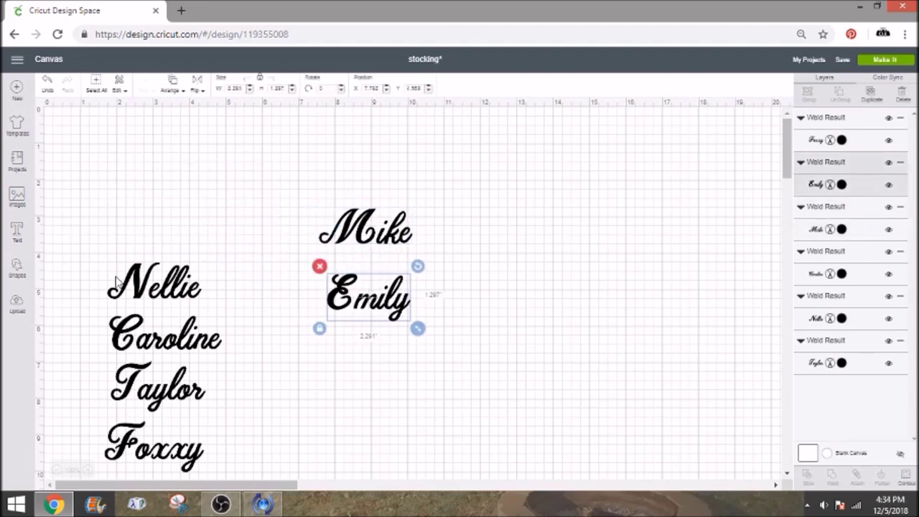
pyautogui.moveTo(188, 283); pyautogui.dragTo(252, 314)
# Add a 5.5 × 4.5 in square right of the names and shift Mike up-left
pyautogui.click(15, 268)
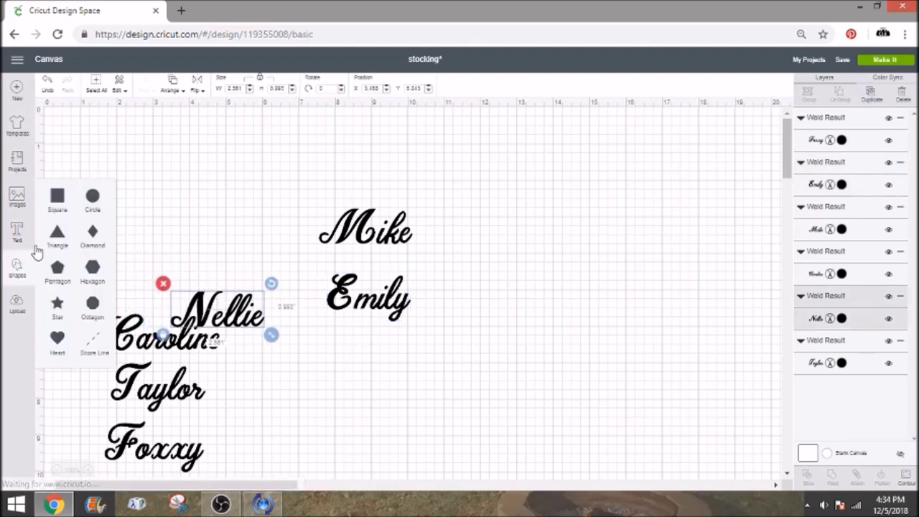
pyautogui.click(59, 197)
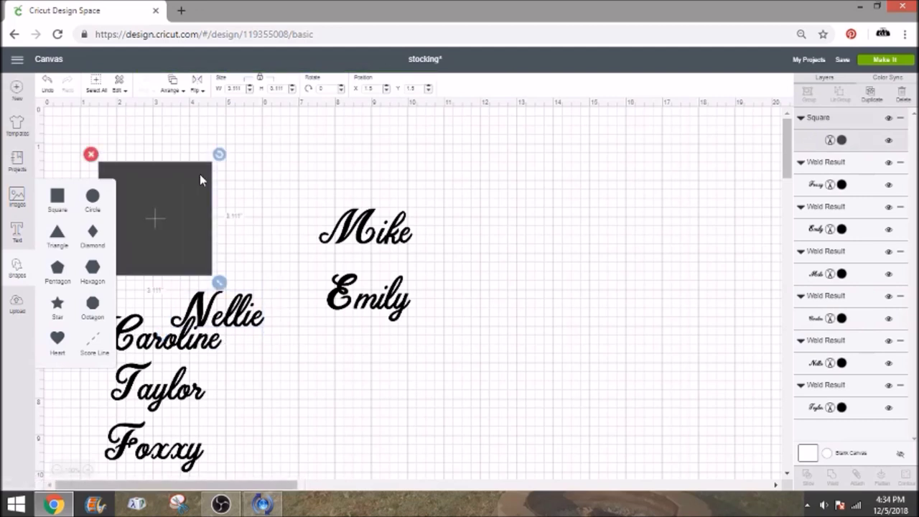
pyautogui.moveTo(146, 247); pyautogui.dragTo(252, 250)
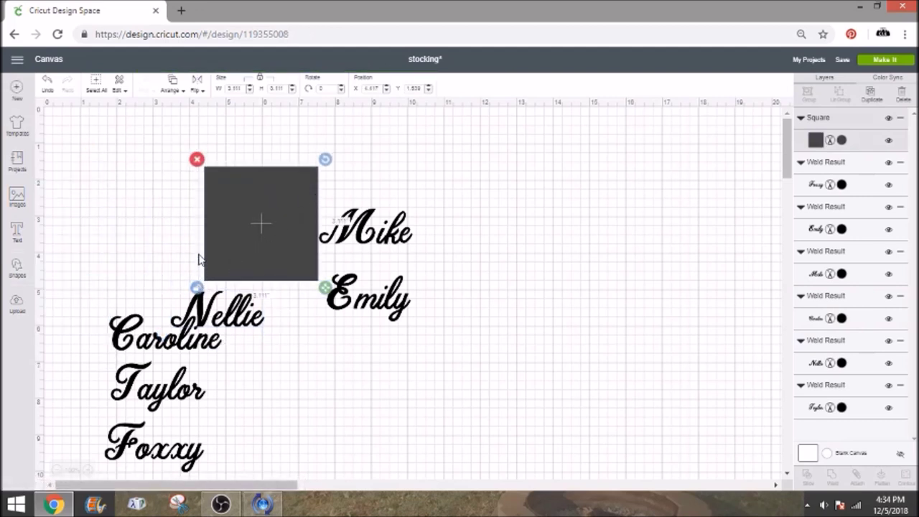
pyautogui.click(234, 88)
pyautogui.write('5.5')
pyautogui.press('Return')
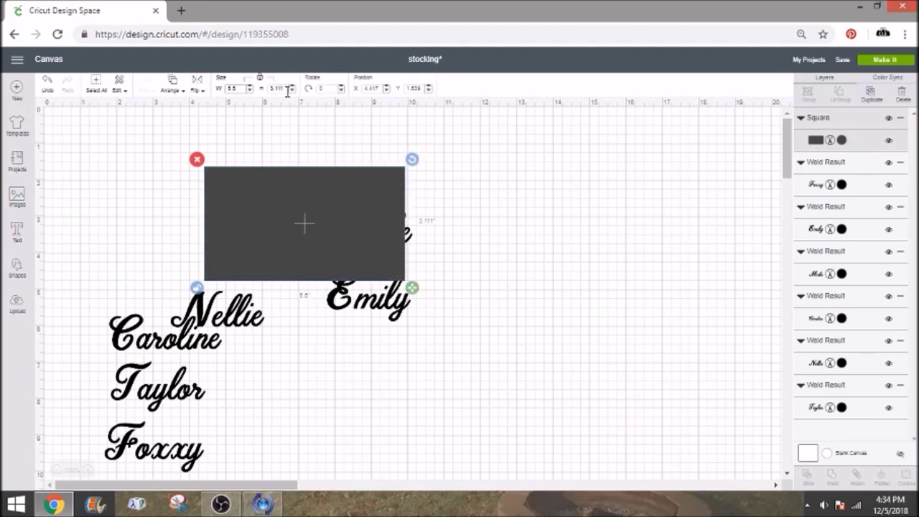
pyautogui.click(284, 89)
pyautogui.write('4.5')
pyautogui.press('Return')
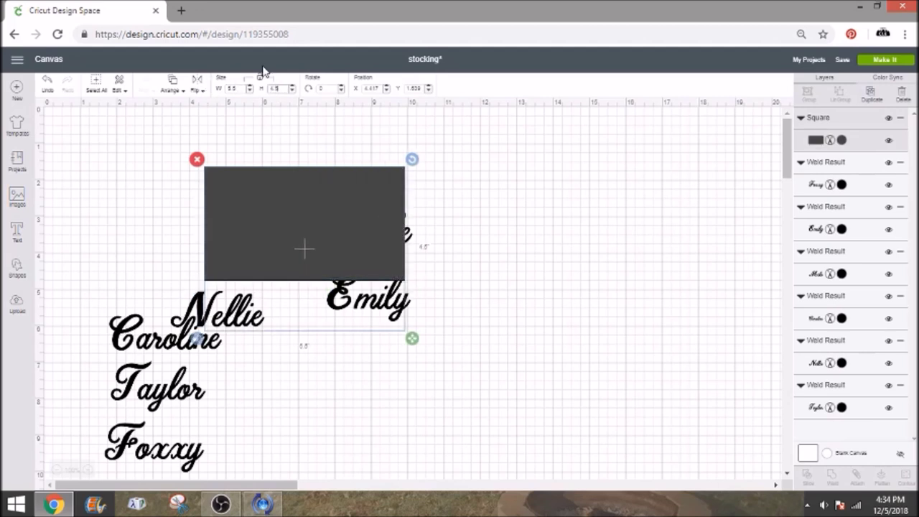
pyautogui.moveTo(400, 264); pyautogui.dragTo(561, 264)
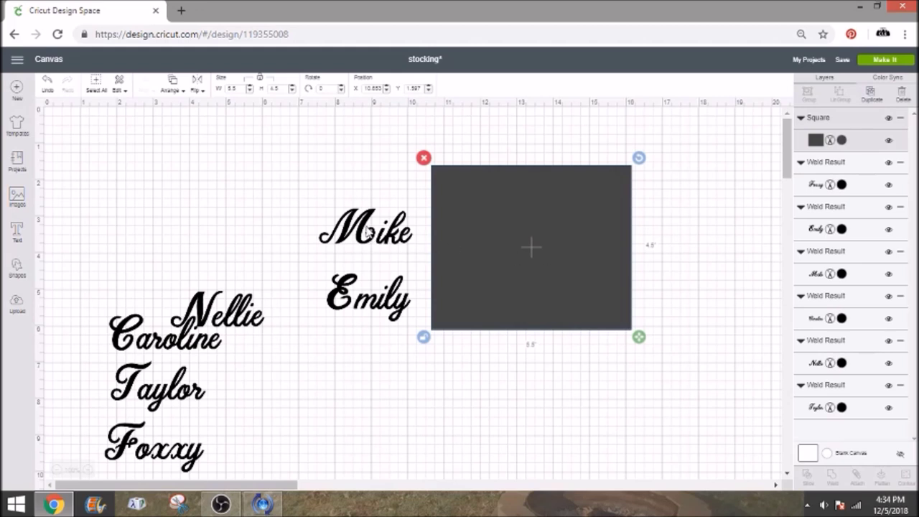
pyautogui.moveTo(368, 231); pyautogui.dragTo(324, 209)
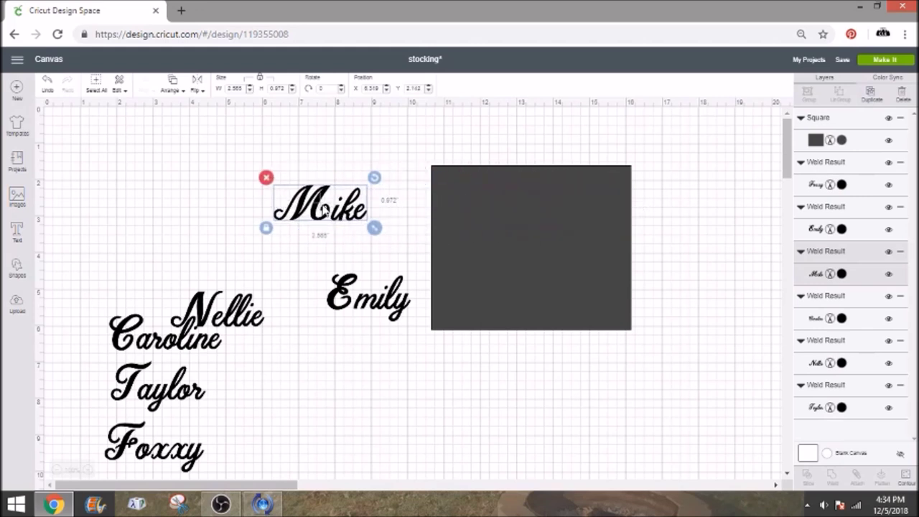
# Send the square behind all the names and place Mike just above Emily
pyautogui.rightClick(515, 226)
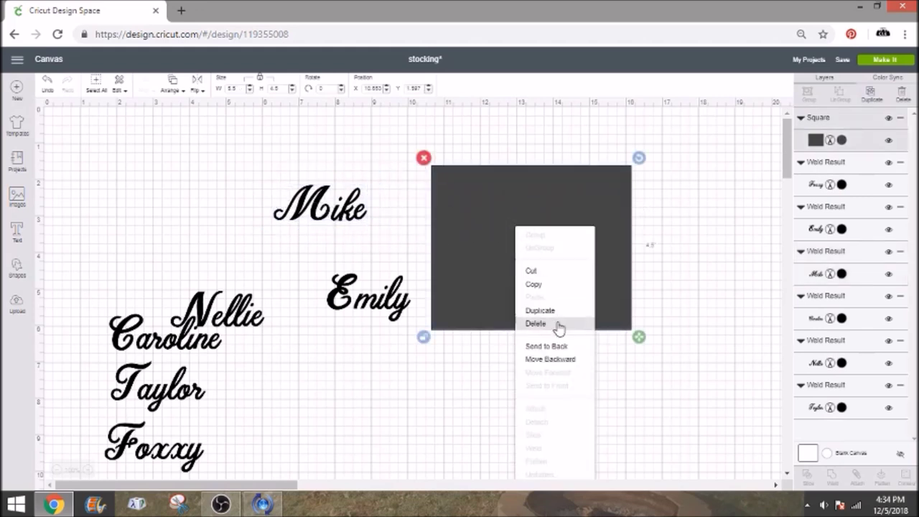
pyautogui.click(566, 362)
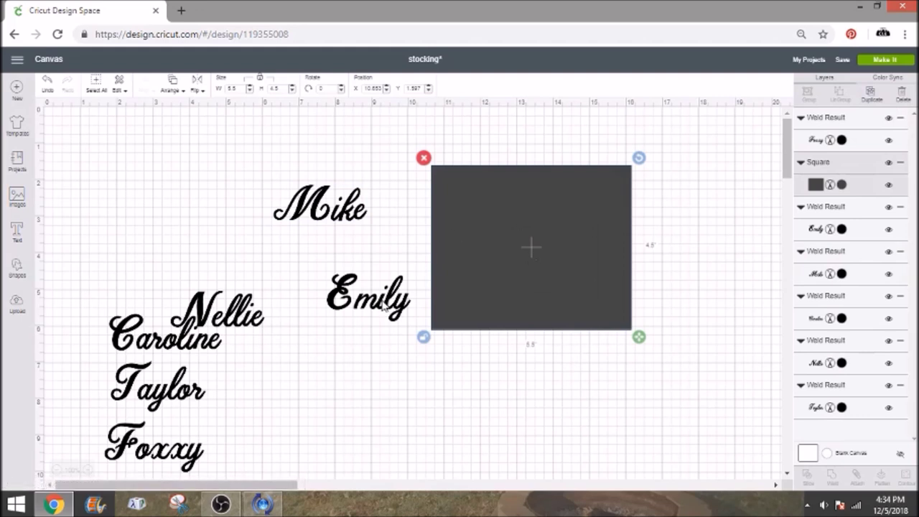
pyautogui.moveTo(384, 302); pyautogui.dragTo(345, 269)
pyautogui.moveTo(337, 205); pyautogui.dragTo(360, 223)
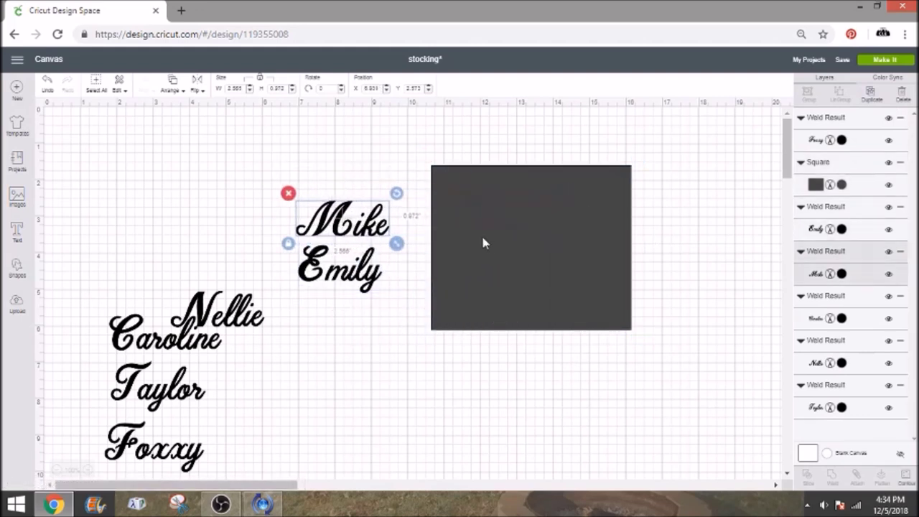
pyautogui.rightClick(488, 237)
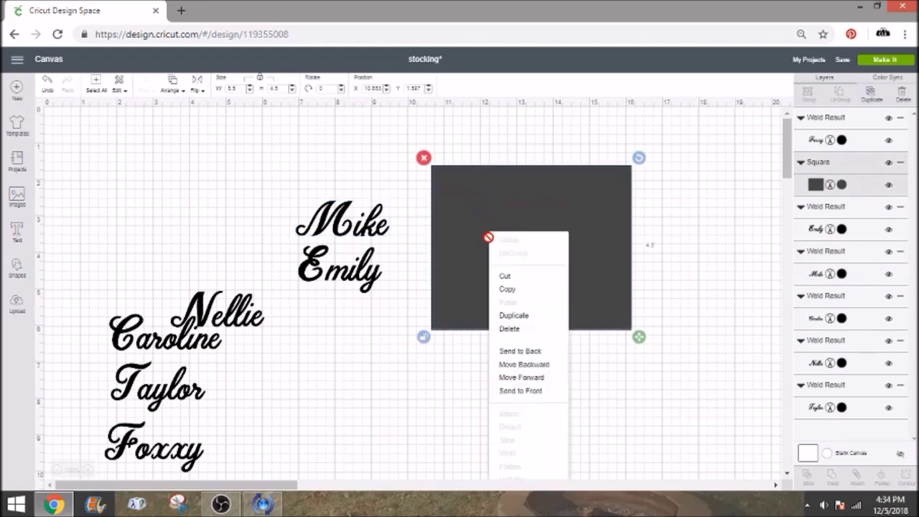
pyautogui.click(529, 351)
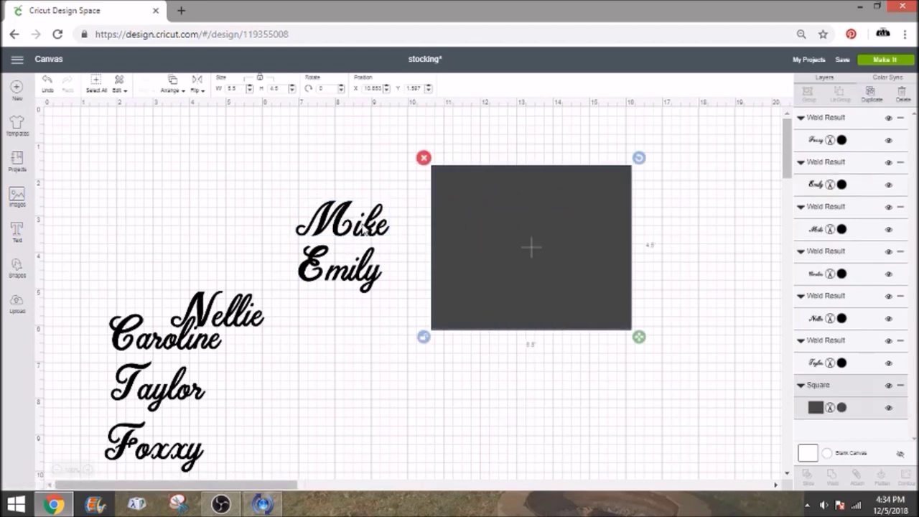
pyautogui.click(386, 226)
pyautogui.moveTo(339, 233)
pyautogui.mouseDown()
pyautogui.moveTo(532, 244)
pyautogui.moveTo(378, 208)
pyautogui.moveTo(334, 208)
pyautogui.moveTo(340, 221)
pyautogui.mouseUp()
# Move Caroline onto the square and stack Nellie and Taylor below, Foxxy on top
pyautogui.moveTo(200, 344); pyautogui.dragTo(525, 232)
pyautogui.moveTo(235, 304); pyautogui.dragTo(359, 311)
pyautogui.moveTo(185, 388); pyautogui.dragTo(376, 375)
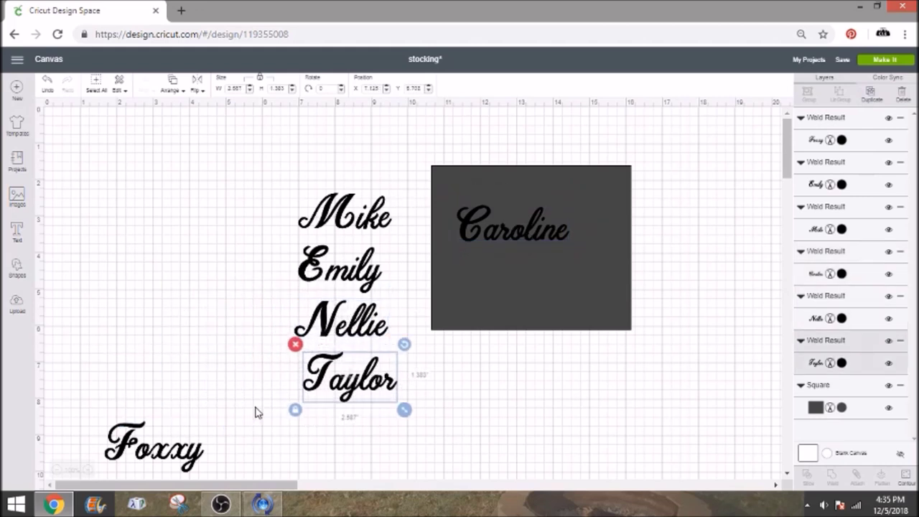
pyautogui.moveTo(172, 448); pyautogui.dragTo(347, 185)
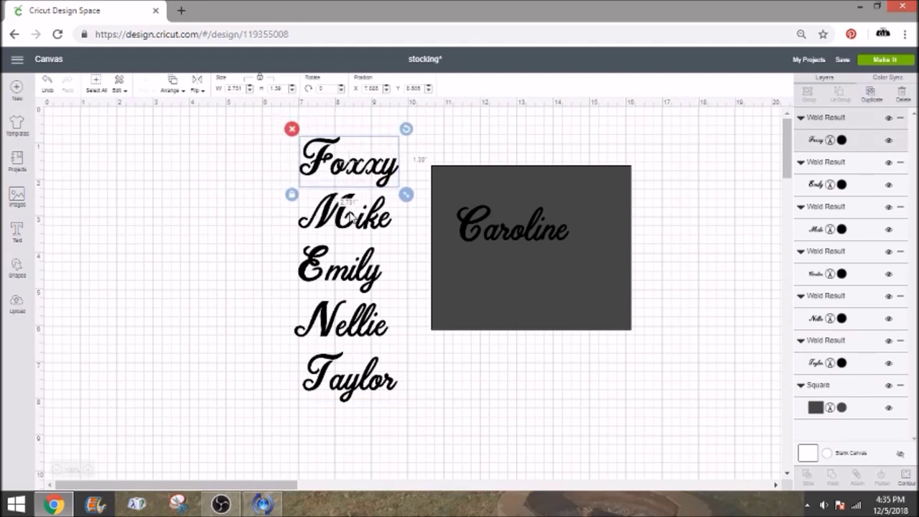
pyautogui.click(493, 237)
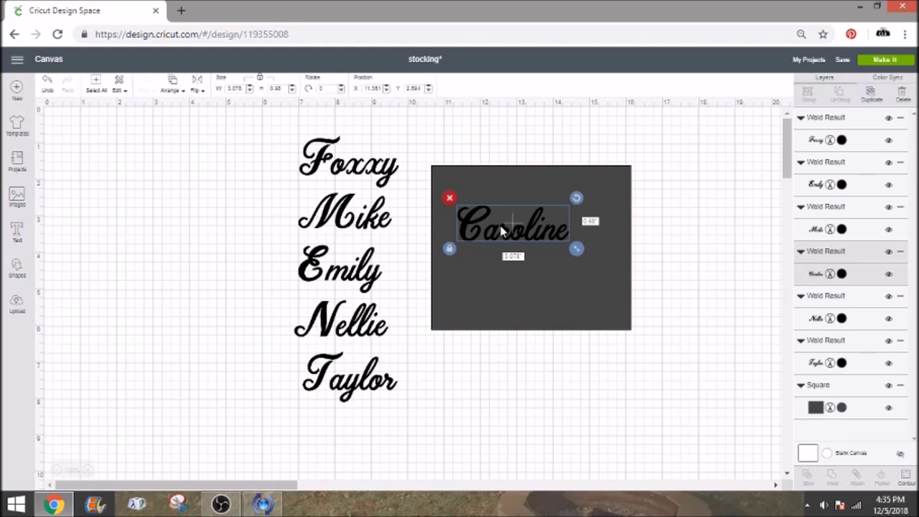
pyautogui.keyDown('shift'); pyautogui.click(348, 166); pyautogui.keyUp('shift')
# Attach Foxxy, Emily, Mike, Caroline, Nellie and Taylor, enlarging the group to about 7.7 × 7.4 in
pyautogui.keyDown('shift'); pyautogui.click(345, 216); pyautogui.keyUp('shift')
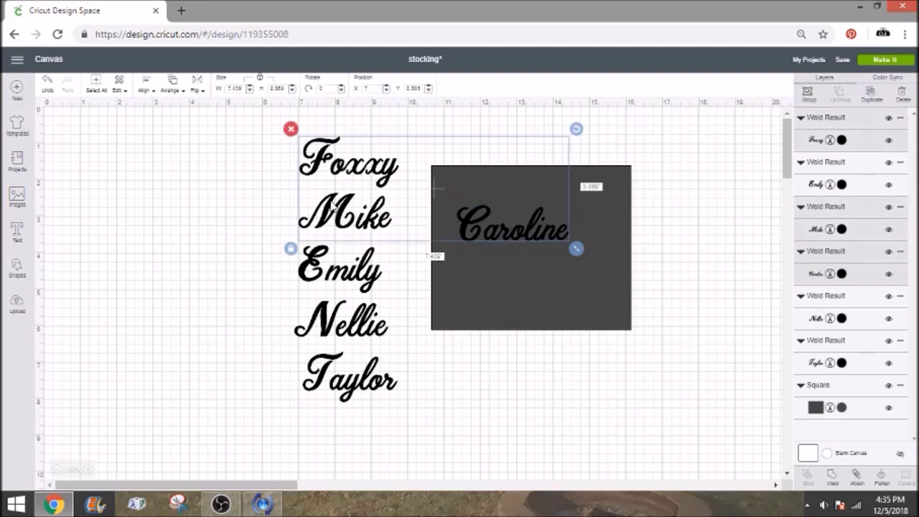
pyautogui.click(302, 179)
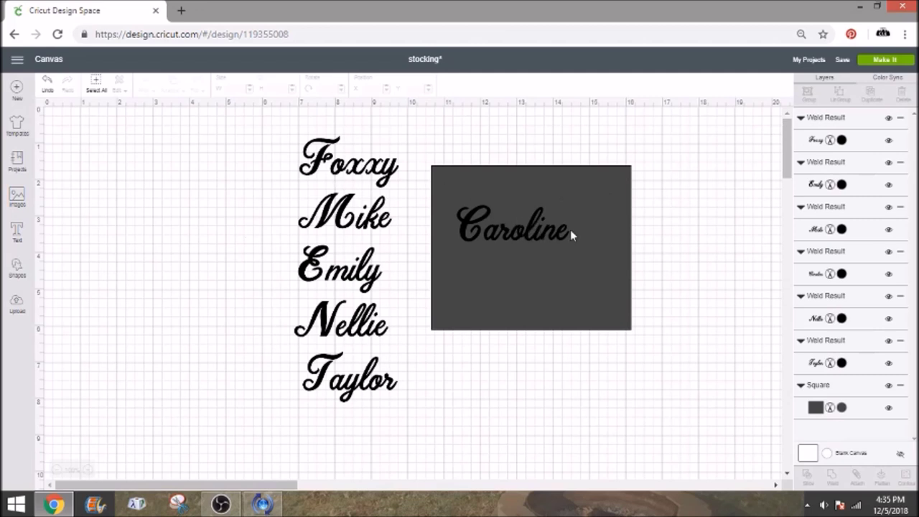
pyautogui.click(545, 225)
pyautogui.keyDown('shift'); pyautogui.click(367, 381); pyautogui.keyUp('shift')
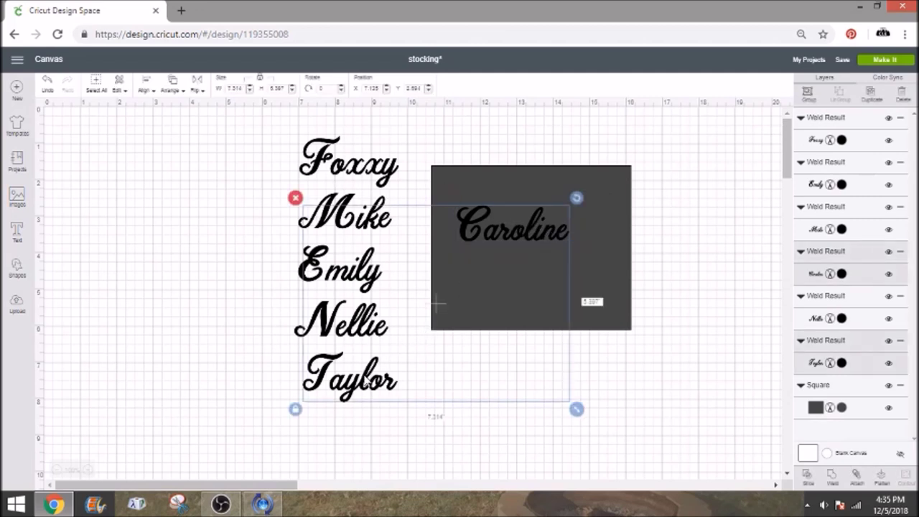
pyautogui.click(250, 276)
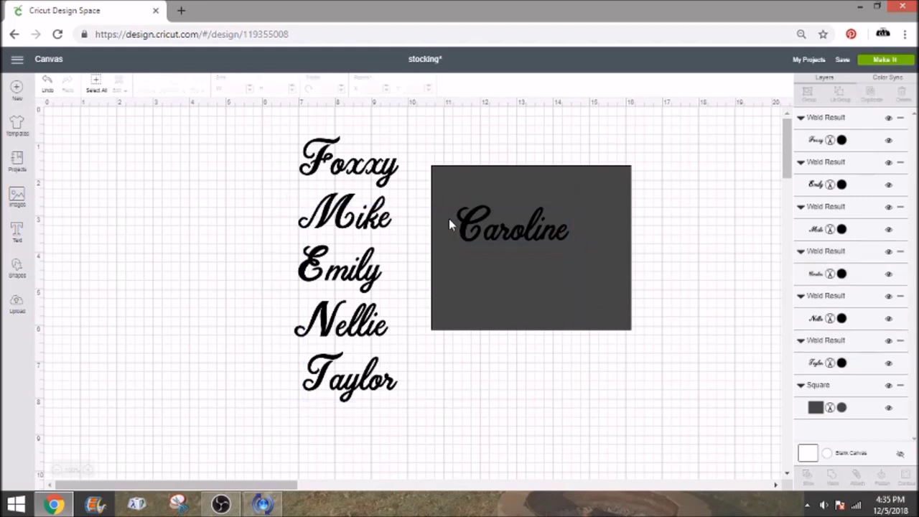
pyautogui.click(816, 131)
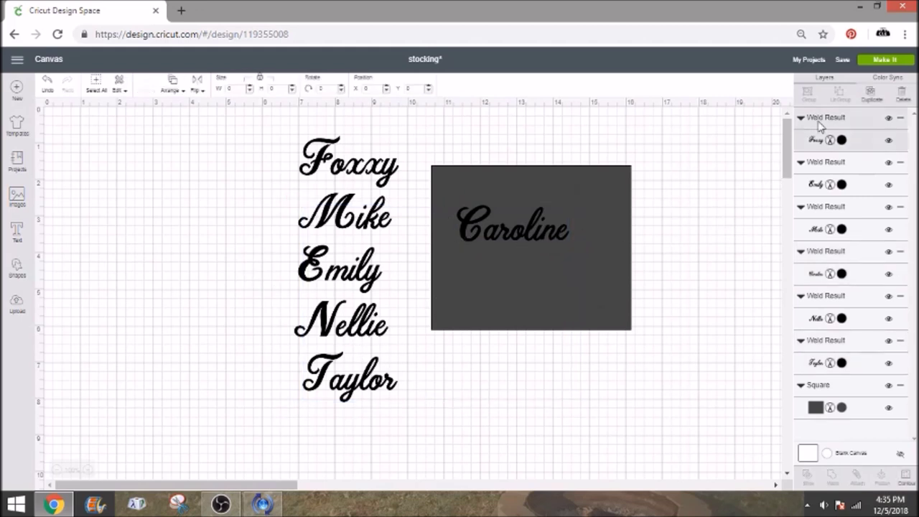
pyautogui.keyDown('shift'); pyautogui.click(834, 163); pyautogui.keyUp('shift')
pyautogui.keyDown('shift'); pyautogui.click(830, 209); pyautogui.keyUp('shift')
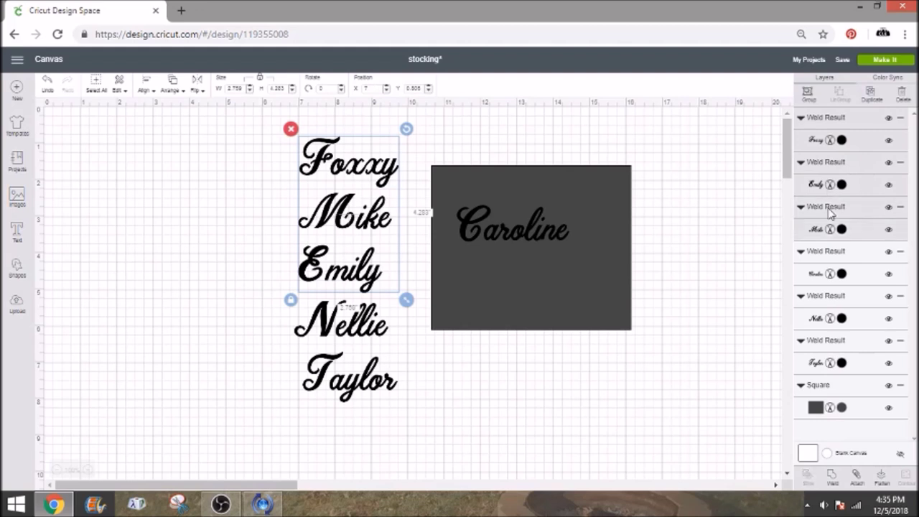
pyautogui.keyDown('shift'); pyautogui.click(829, 254); pyautogui.keyUp('shift')
pyautogui.keyDown('shift'); pyautogui.click(830, 299); pyautogui.keyUp('shift')
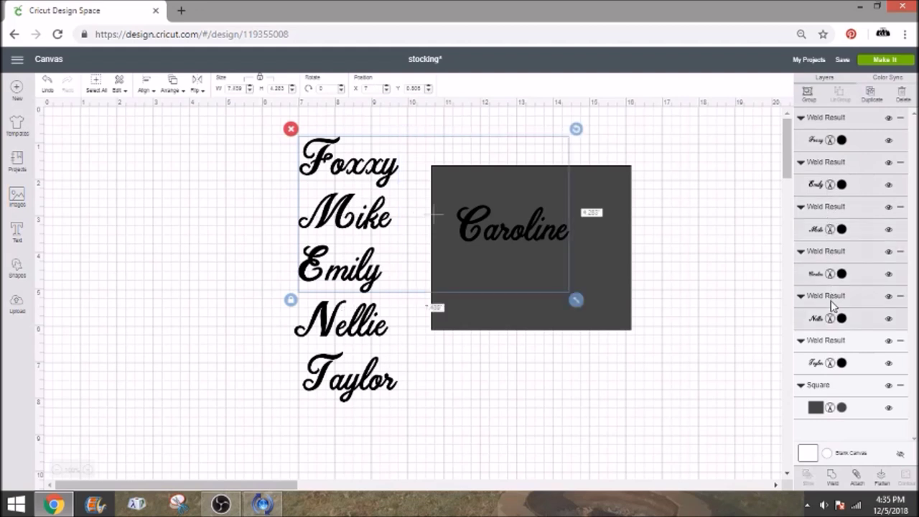
pyautogui.keyDown('shift'); pyautogui.click(829, 351); pyautogui.keyUp('shift')
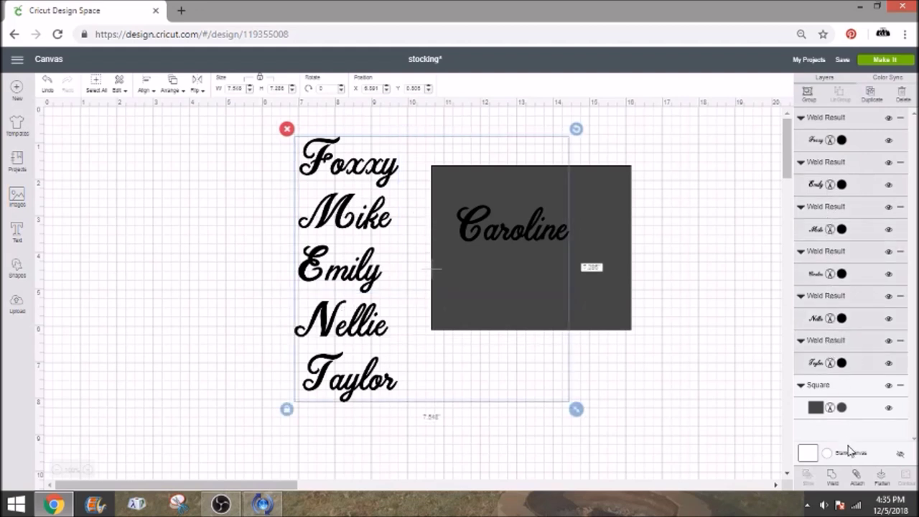
pyautogui.click(855, 476)
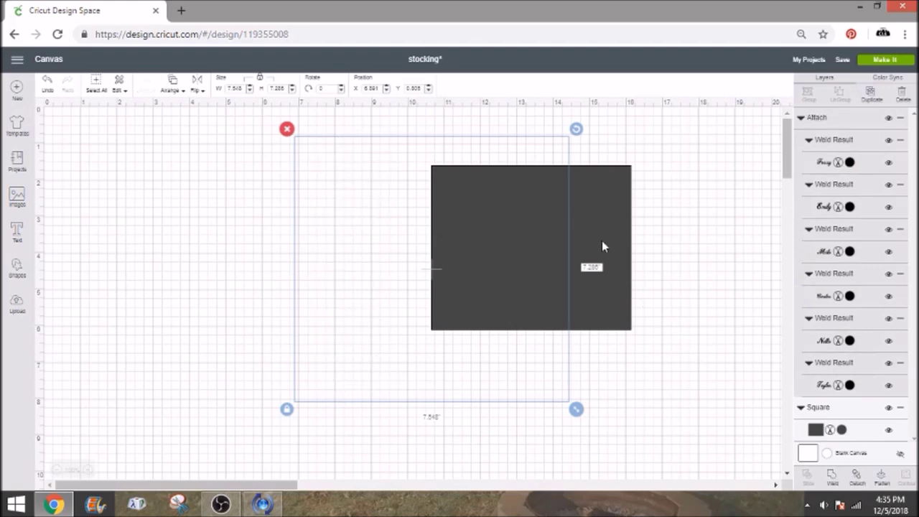
pyautogui.moveTo(575, 408); pyautogui.dragTo(586, 432)
# Enlarge the attached names to about 10.7 in wide, shifting Caroline over the square
pyautogui.moveTo(351, 219); pyautogui.dragTo(340, 235)
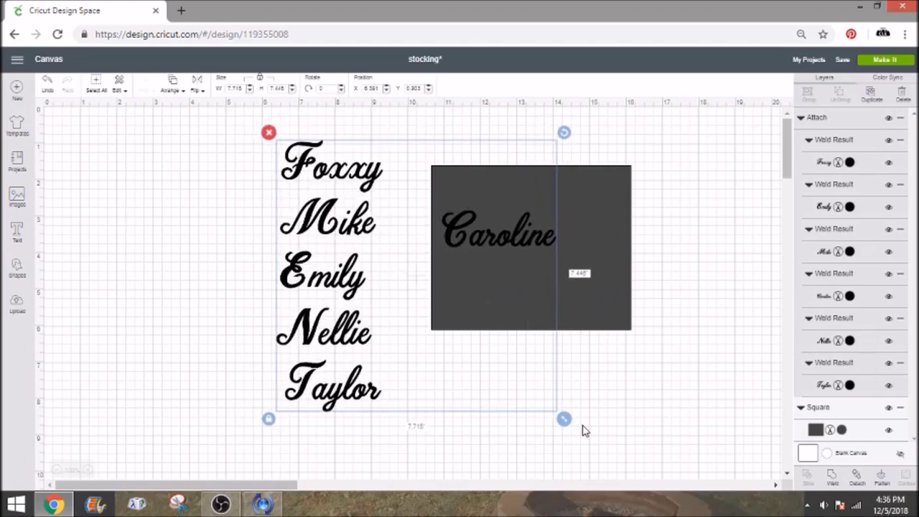
pyautogui.moveTo(565, 420); pyautogui.dragTo(621, 453)
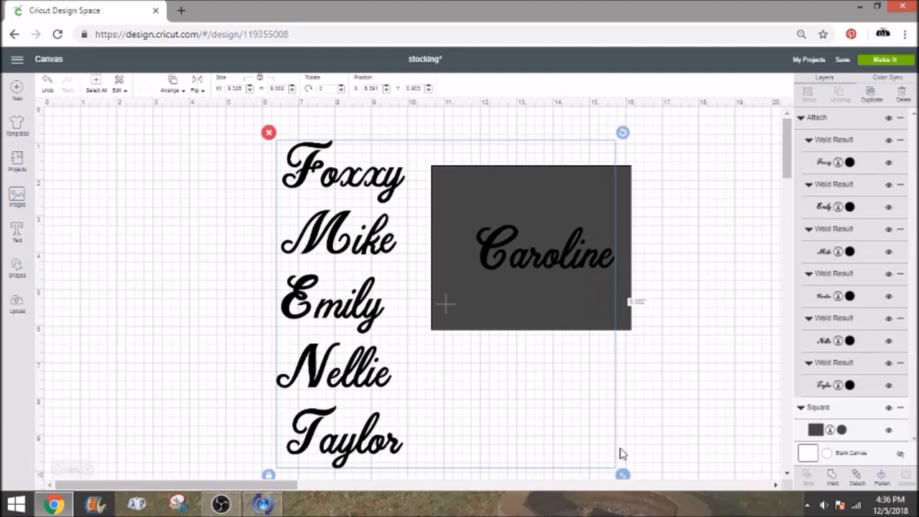
pyautogui.moveTo(535, 263); pyautogui.dragTo(511, 256)
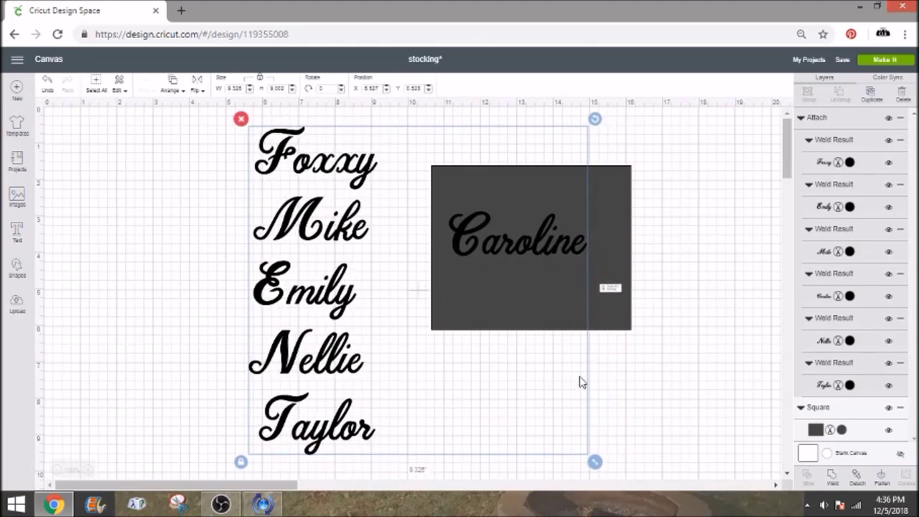
pyautogui.moveTo(595, 460); pyautogui.dragTo(629, 487)
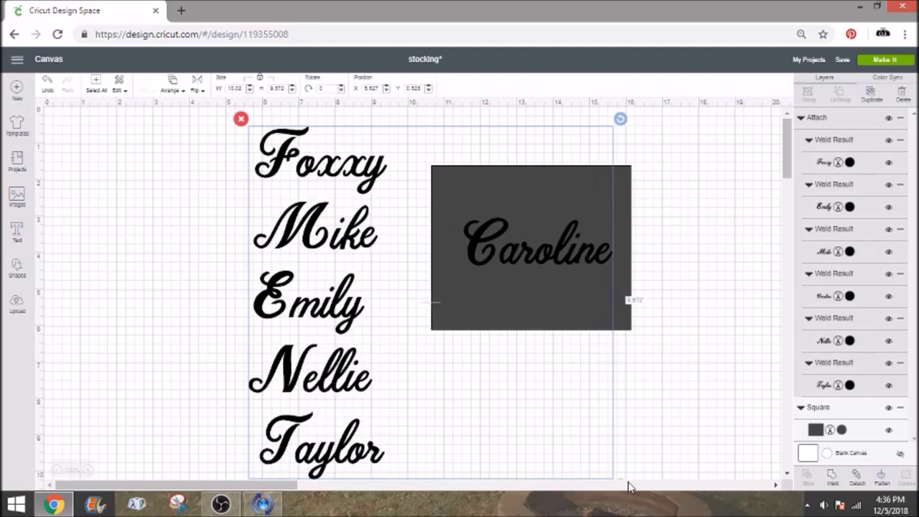
pyautogui.moveTo(564, 257); pyautogui.dragTo(549, 256)
pyautogui.scroll(-1, 574, 330)
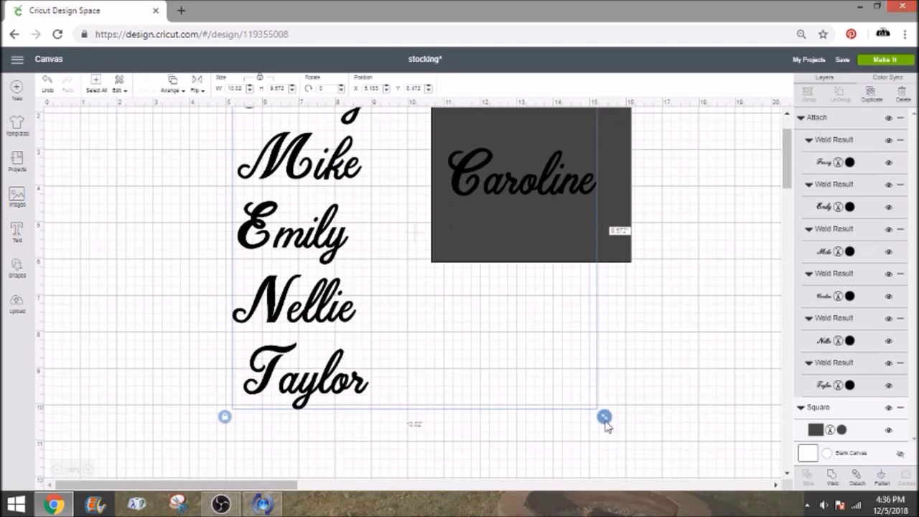
pyautogui.moveTo(603, 420); pyautogui.dragTo(626, 450)
pyautogui.scroll(2, 565, 311)
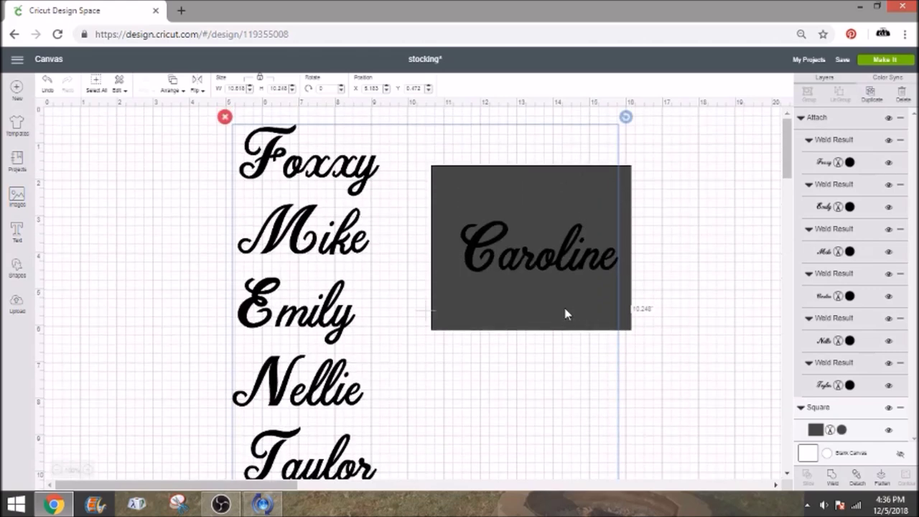
# Scale the group to 11.062 in wide, center Caroline in the square, and detach the names
pyautogui.moveTo(381, 231); pyautogui.dragTo(574, 108)
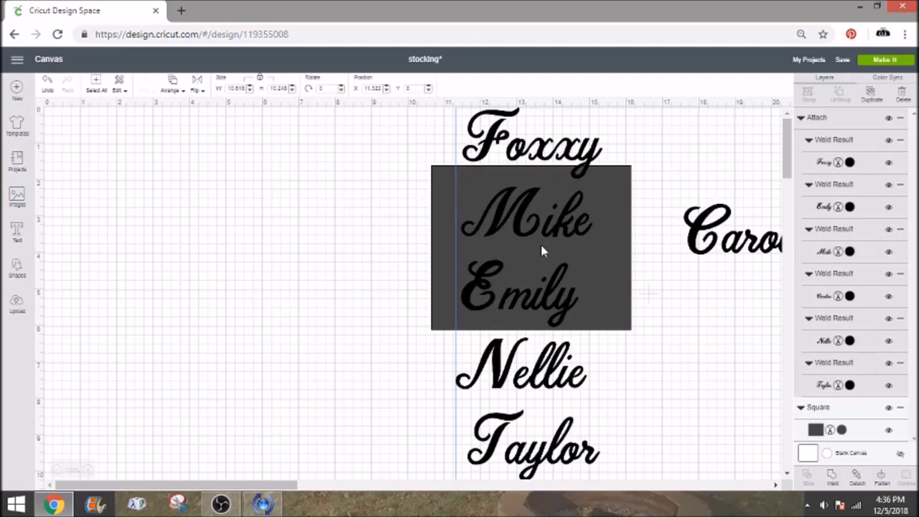
pyautogui.moveTo(696, 256); pyautogui.dragTo(463, 259)
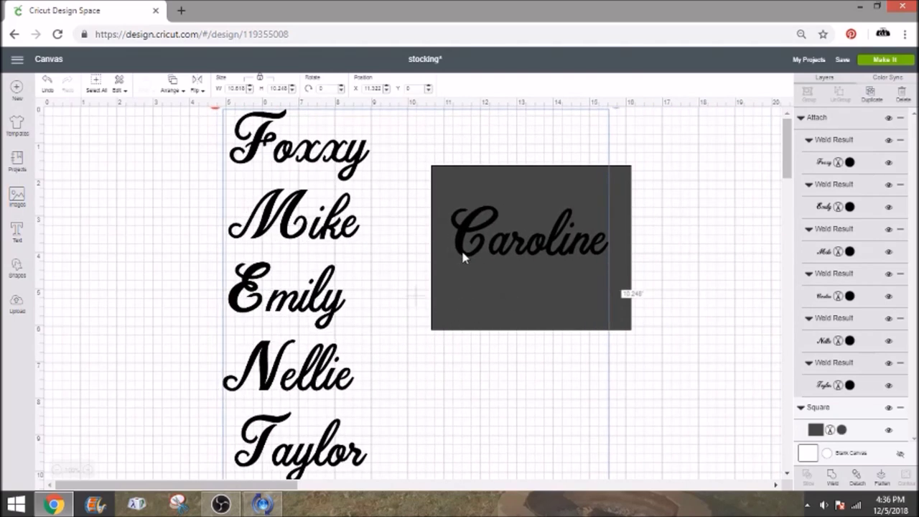
pyautogui.scroll(-2, 514, 283)
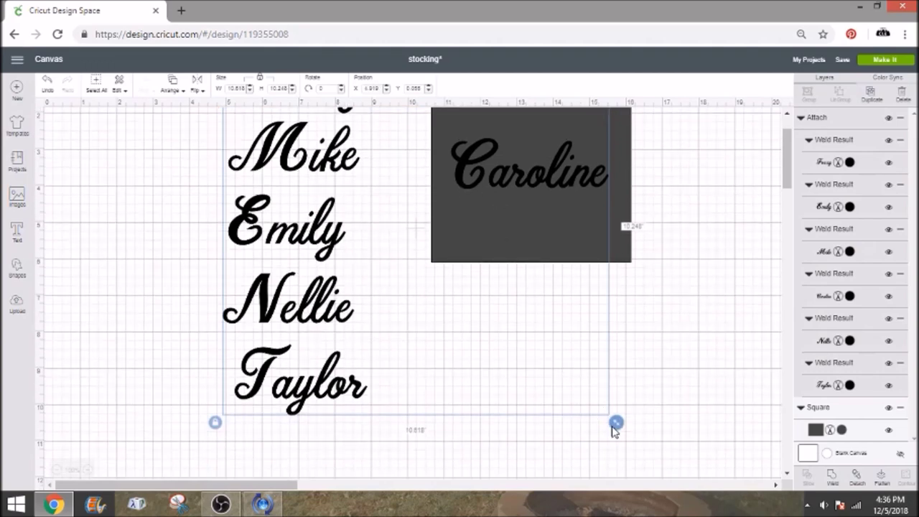
pyautogui.moveTo(618, 428); pyautogui.dragTo(634, 444)
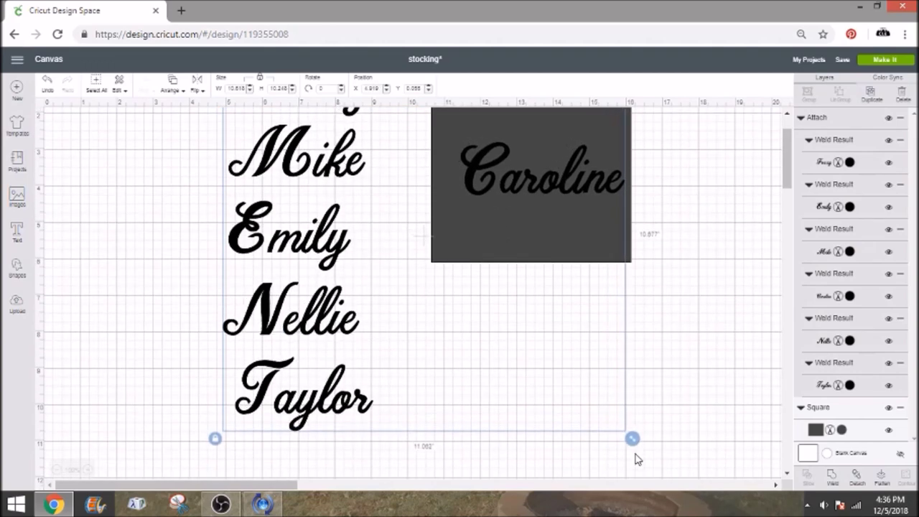
pyautogui.moveTo(550, 188); pyautogui.dragTo(545, 187)
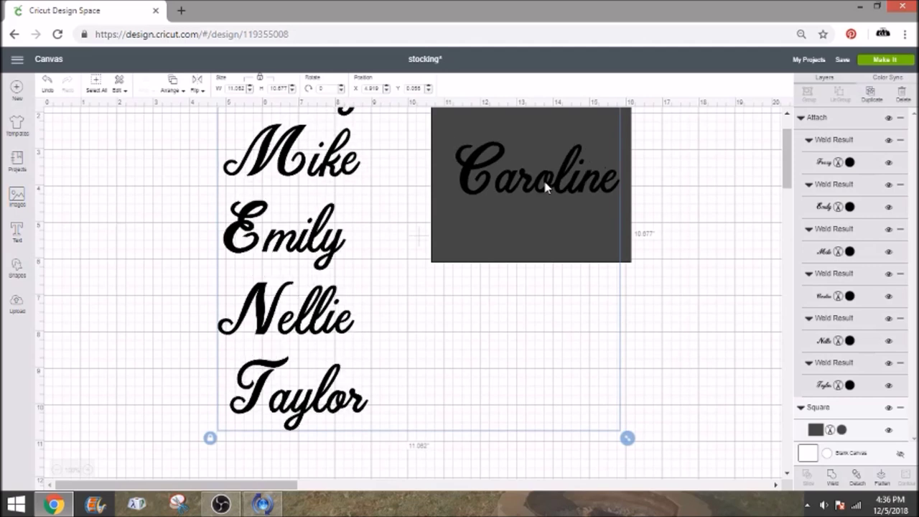
pyautogui.scroll(2, 546, 187)
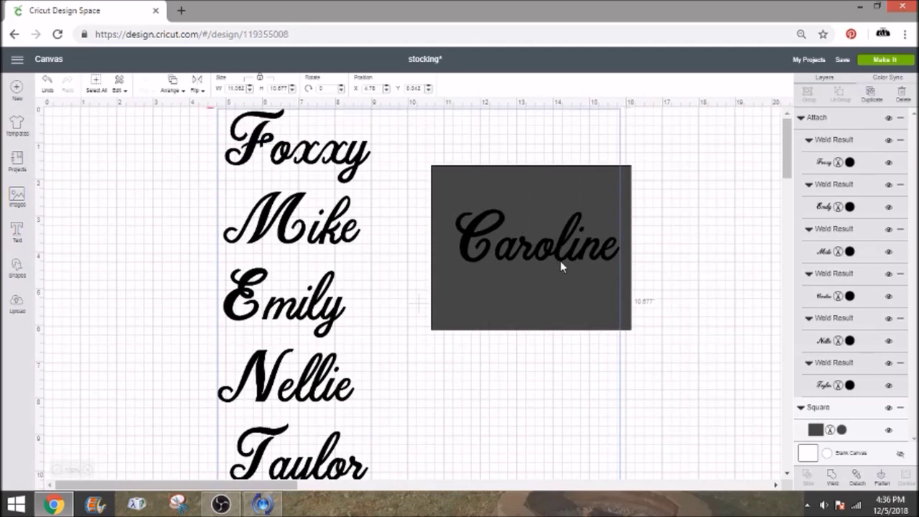
pyautogui.moveTo(561, 264); pyautogui.dragTo(560, 263)
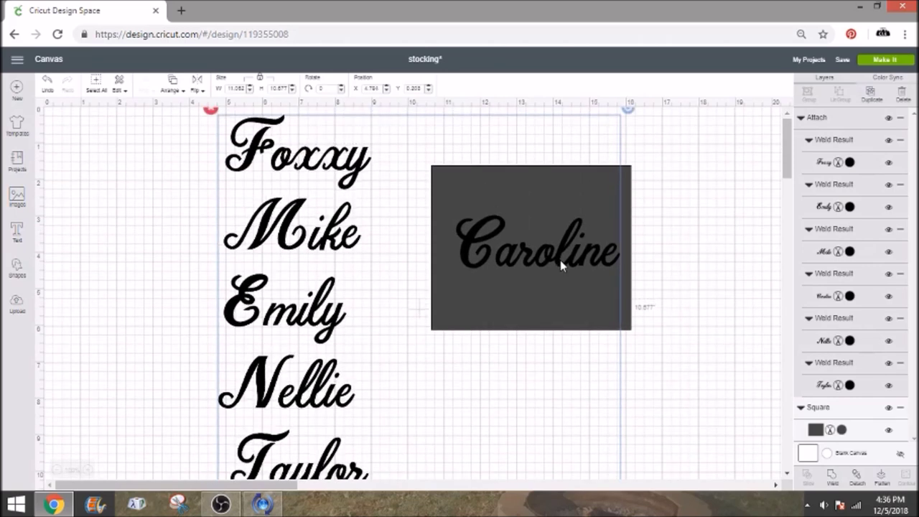
pyautogui.click(856, 482)
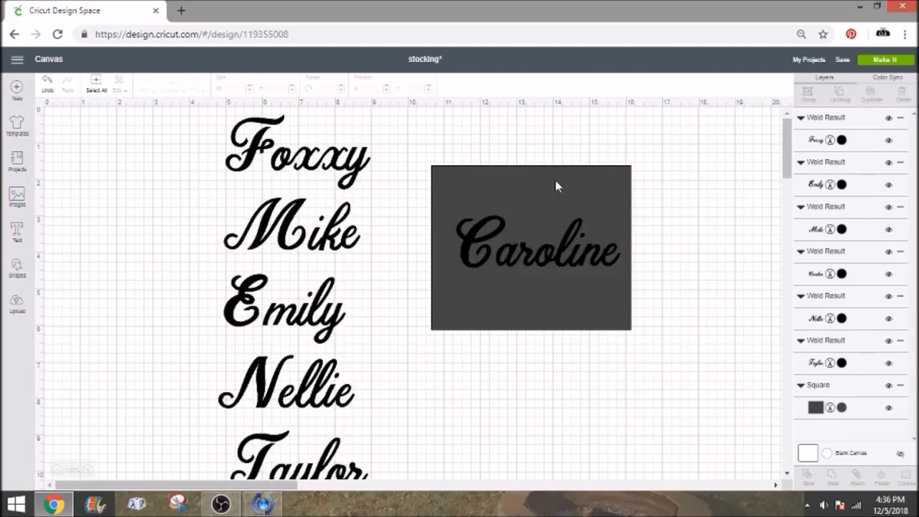
# Delete the dark guide square and send the six names to the cutting mat preview
pyautogui.click(529, 196)
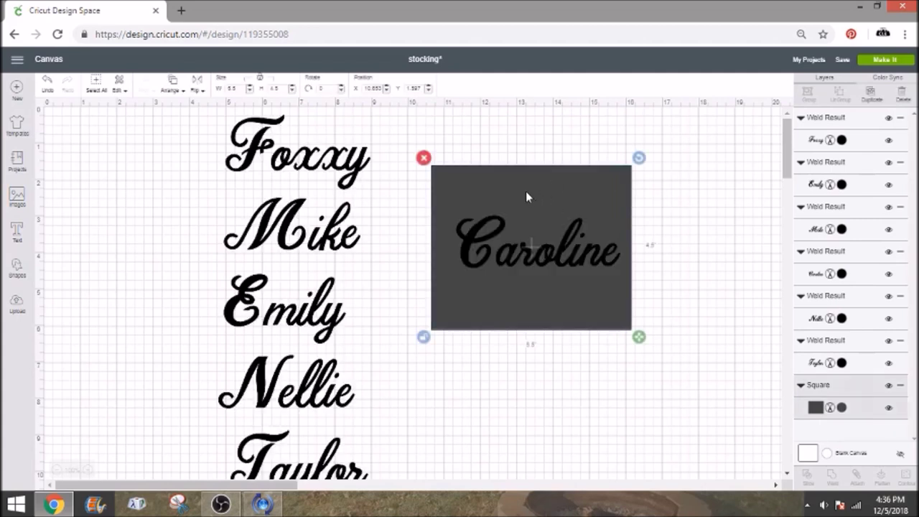
pyautogui.click(424, 157)
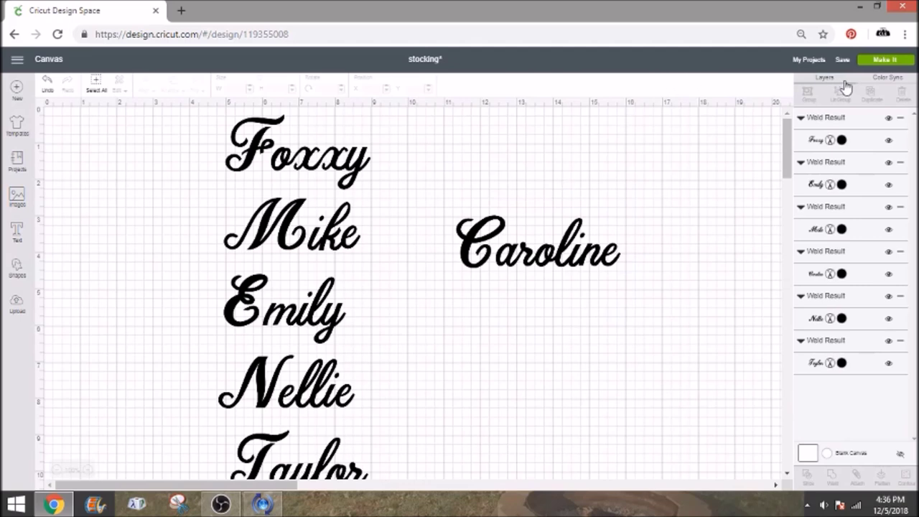
pyautogui.click(883, 59)
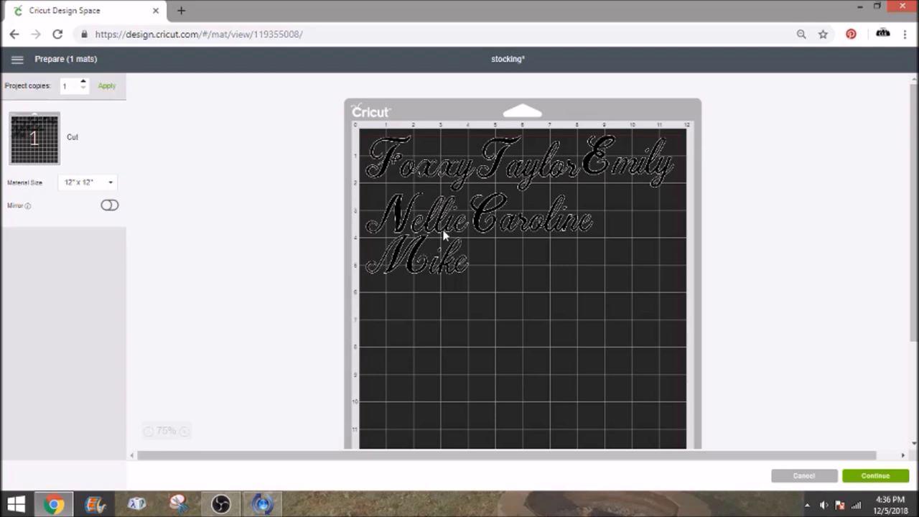
# Nudge Caroline up on the mat and move Mike up beside Caroline
pyautogui.moveTo(501, 223); pyautogui.dragTo(501, 211)
pyautogui.click(443, 214)
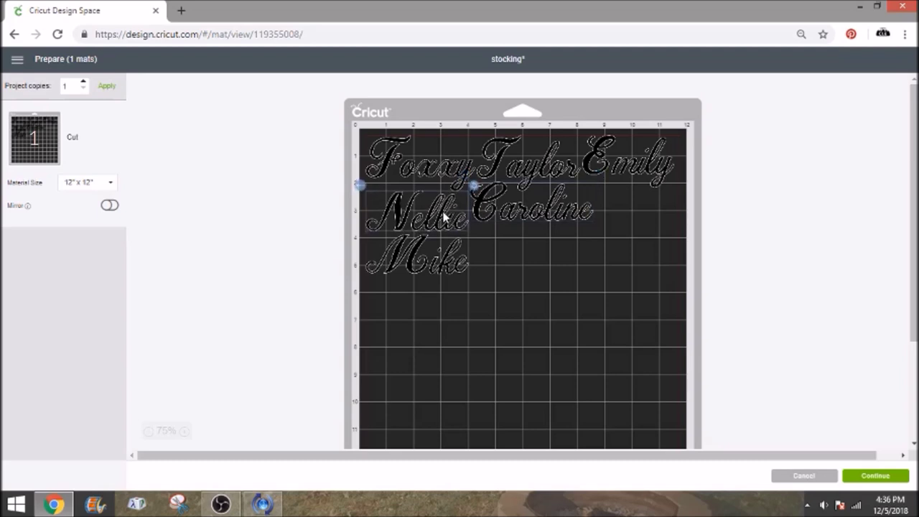
pyautogui.moveTo(442, 246); pyautogui.dragTo(666, 227)
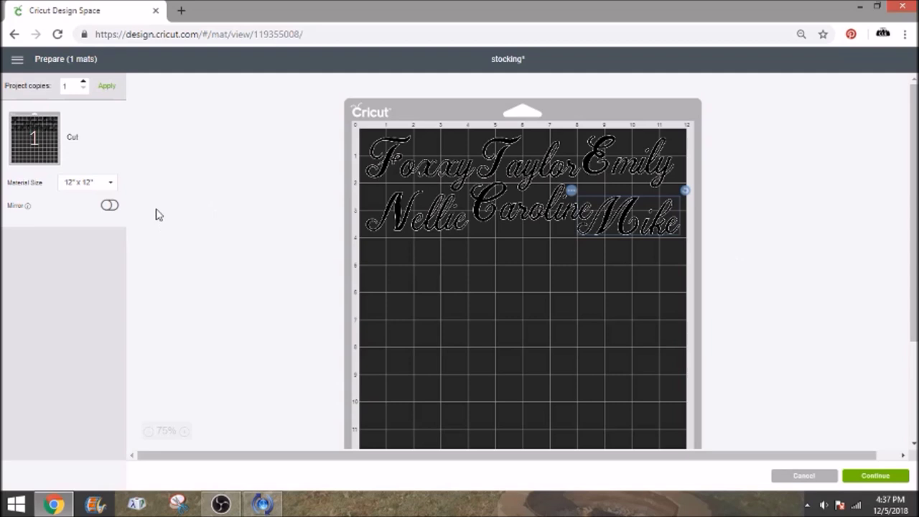
# Turn on Mirror for the HTV mat and nudge Caroline slightly up and left within the two rows
pyautogui.click(109, 206)
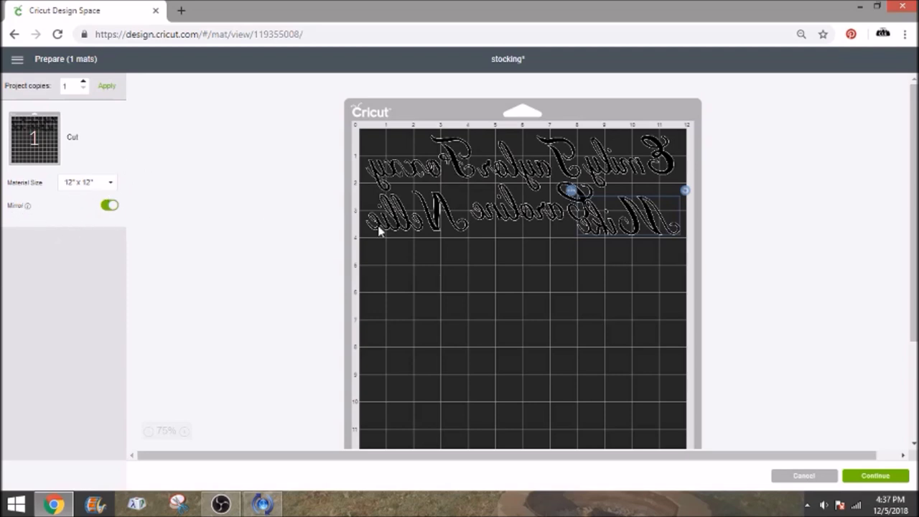
pyautogui.click(554, 342)
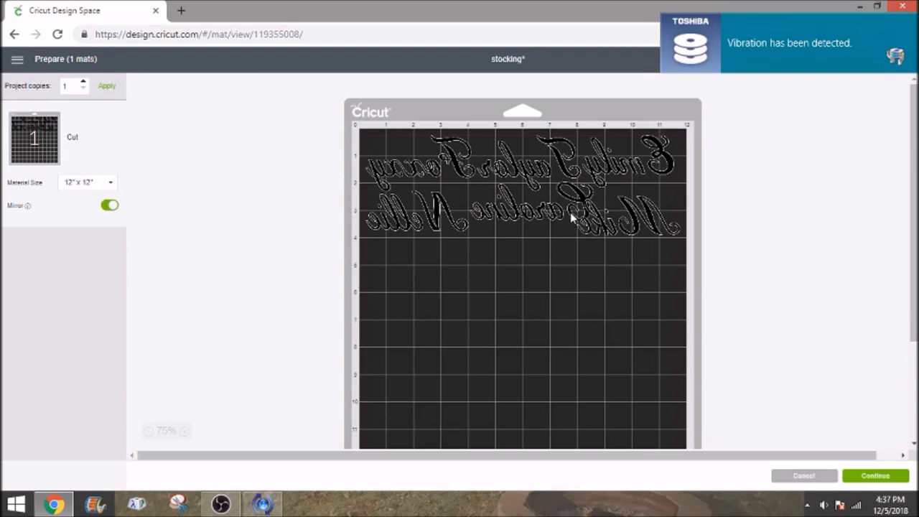
pyautogui.click(534, 212)
pyautogui.moveTo(527, 211); pyautogui.dragTo(525, 207)
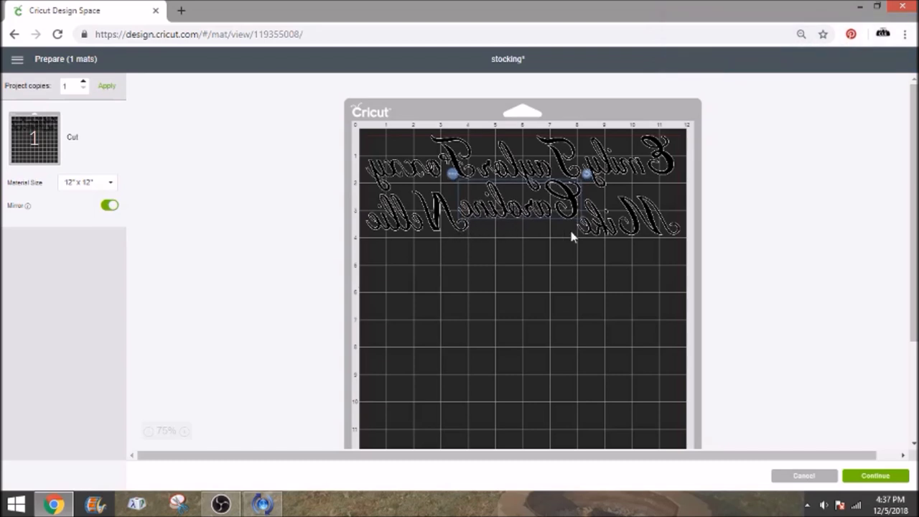
pyautogui.click(613, 238)
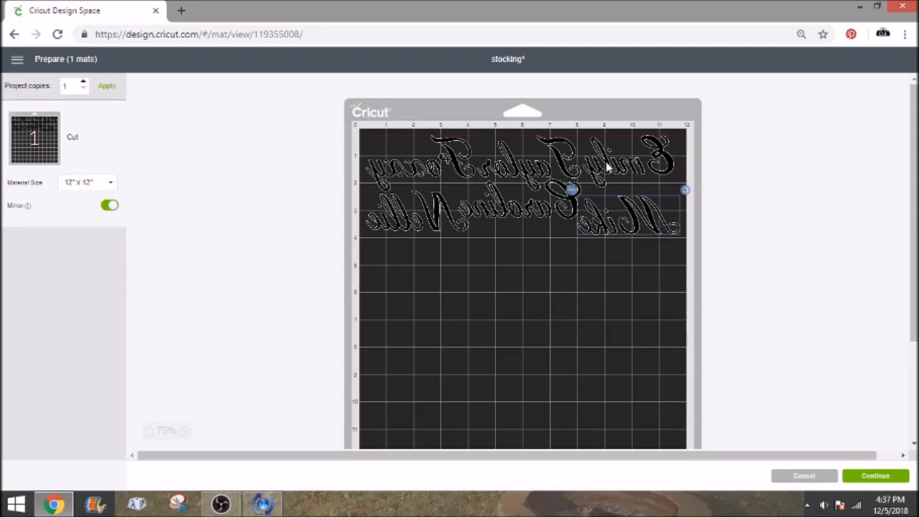
pyautogui.click(409, 310)
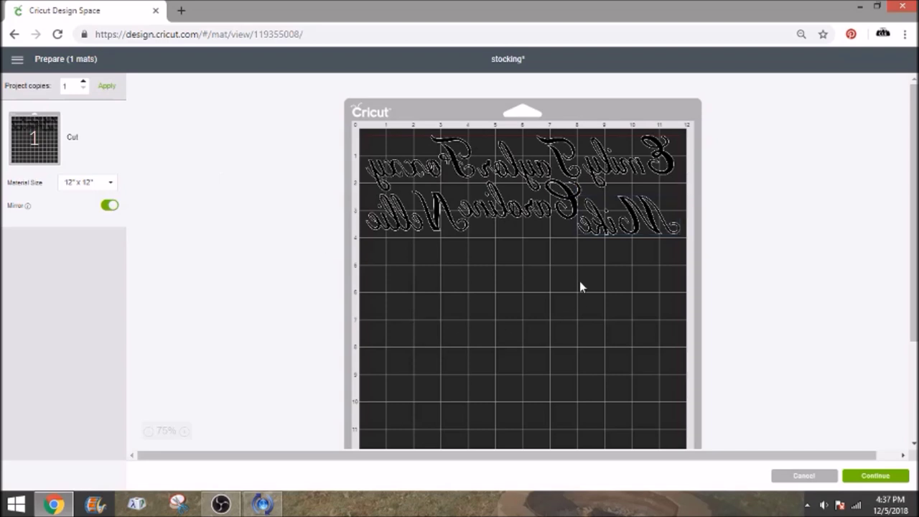